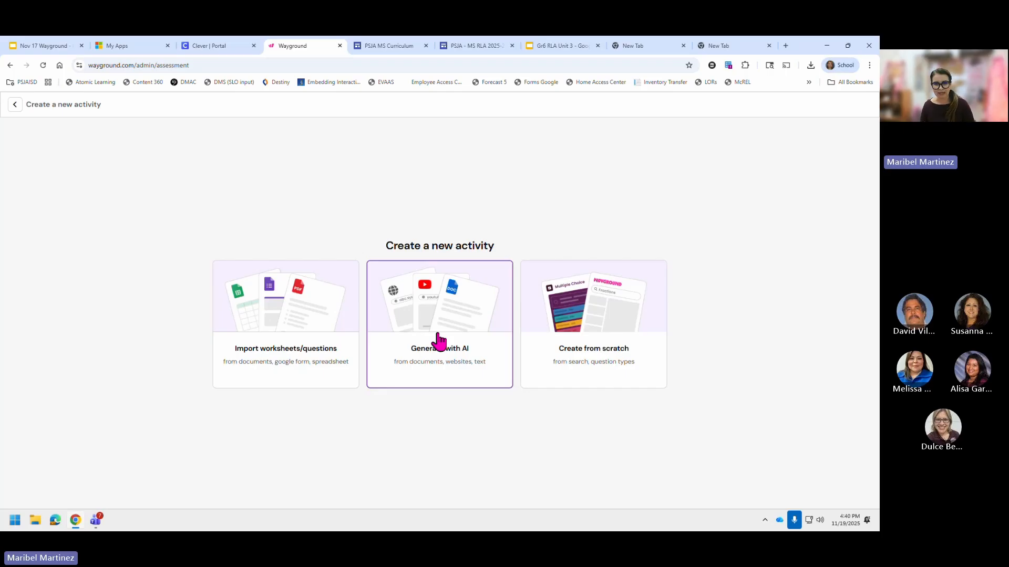
# Start a new AI-generated assessment and choose a document as its source material.
pyautogui.click(439, 341)
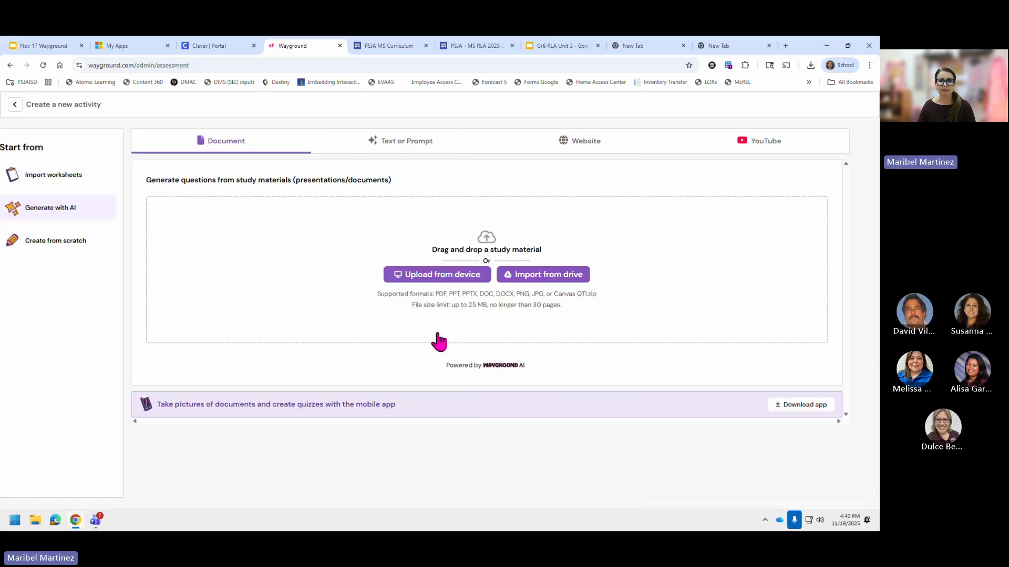
pyautogui.click(435, 150)
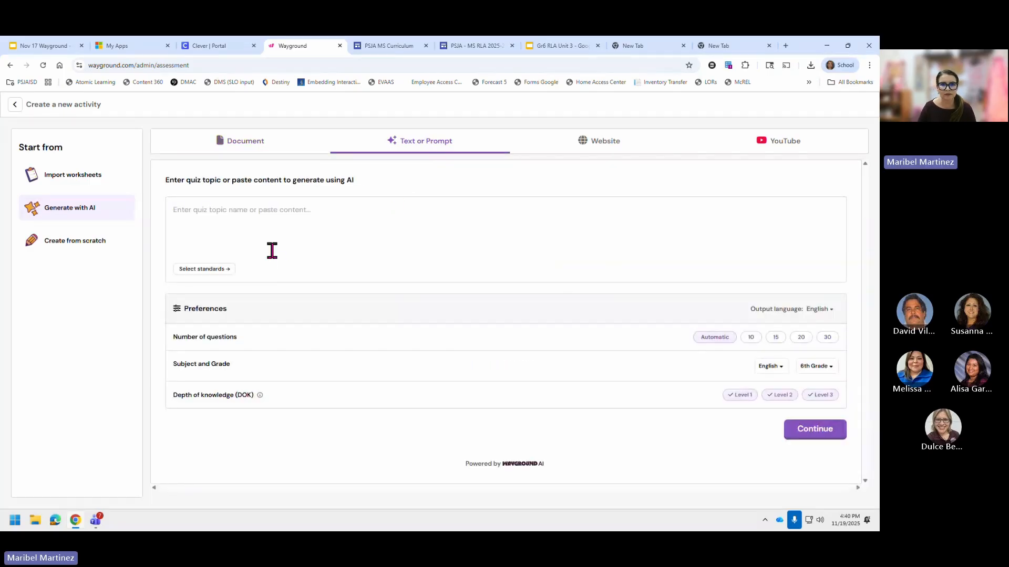
pyautogui.click(261, 150)
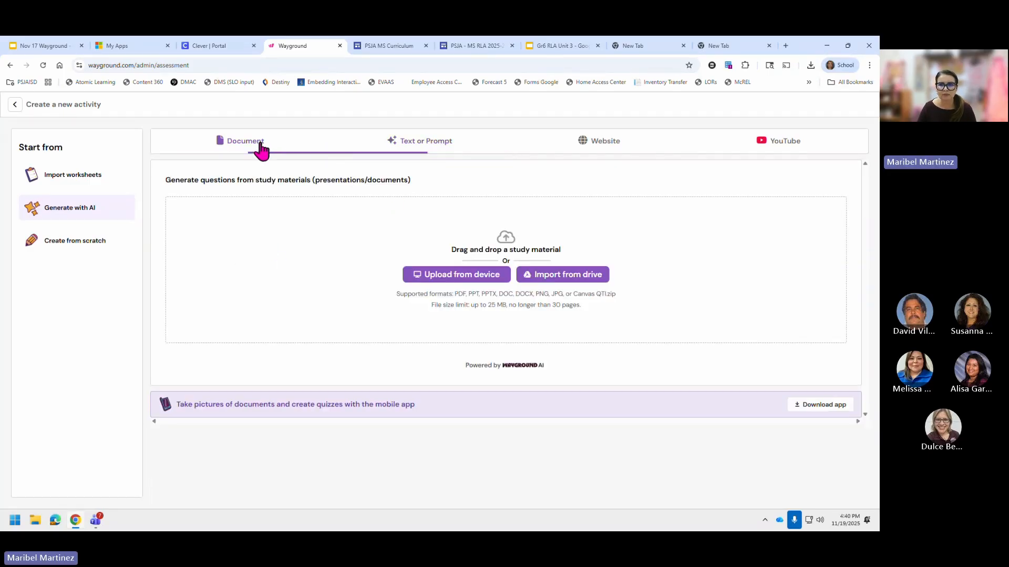
# Upload "StudySync - Read - We're on the Same Team.pdf" from the Desktop folder "Today's Presentation" as the study material.
pyautogui.click(474, 279)
pyautogui.click(38, 158)
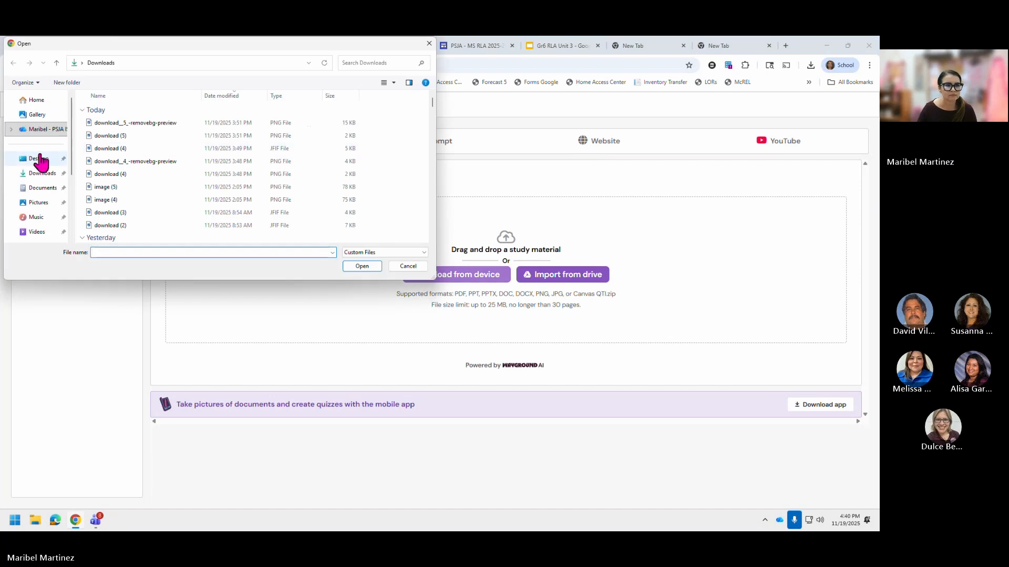
pyautogui.scroll(-3, 160, 168)
pyautogui.scroll(-2, 162, 174)
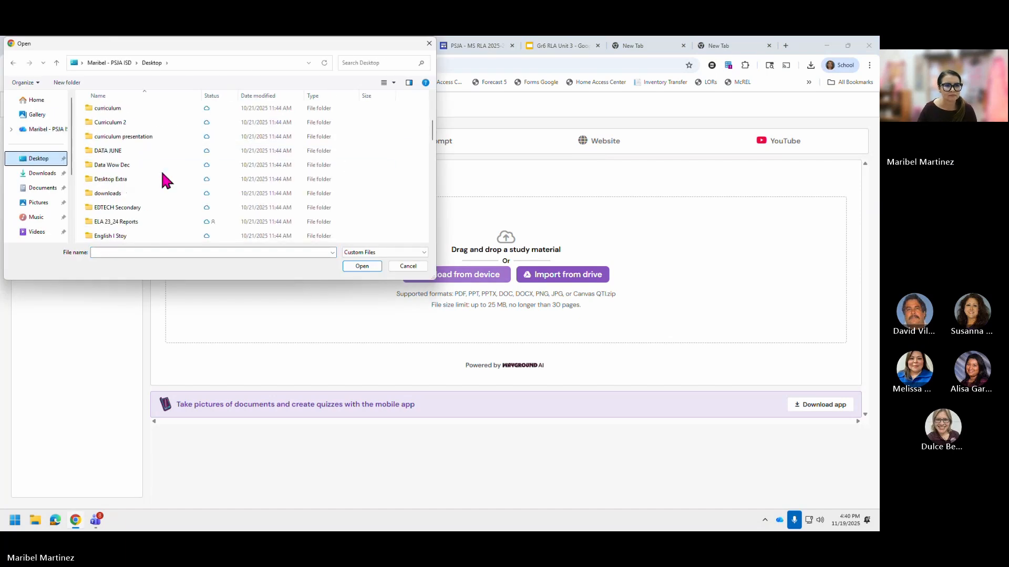
pyautogui.scroll(-5, 162, 175)
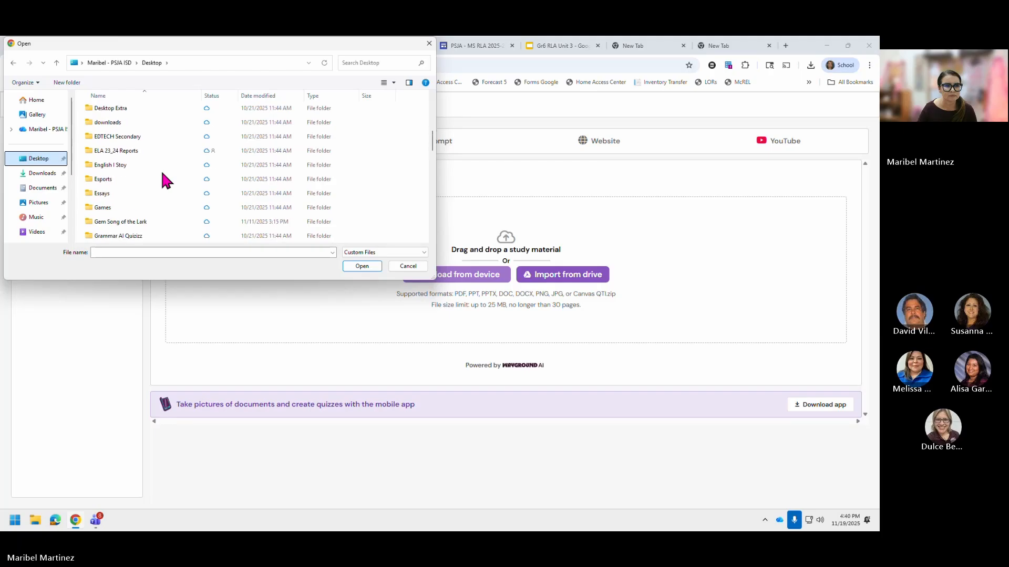
pyautogui.scroll(-5, 162, 174)
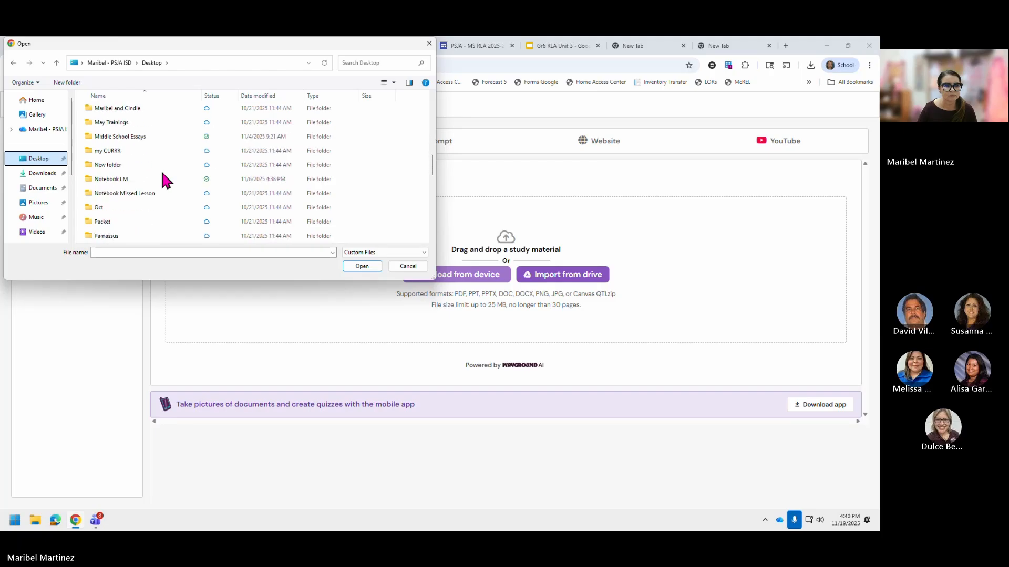
pyautogui.scroll(-3, 163, 175)
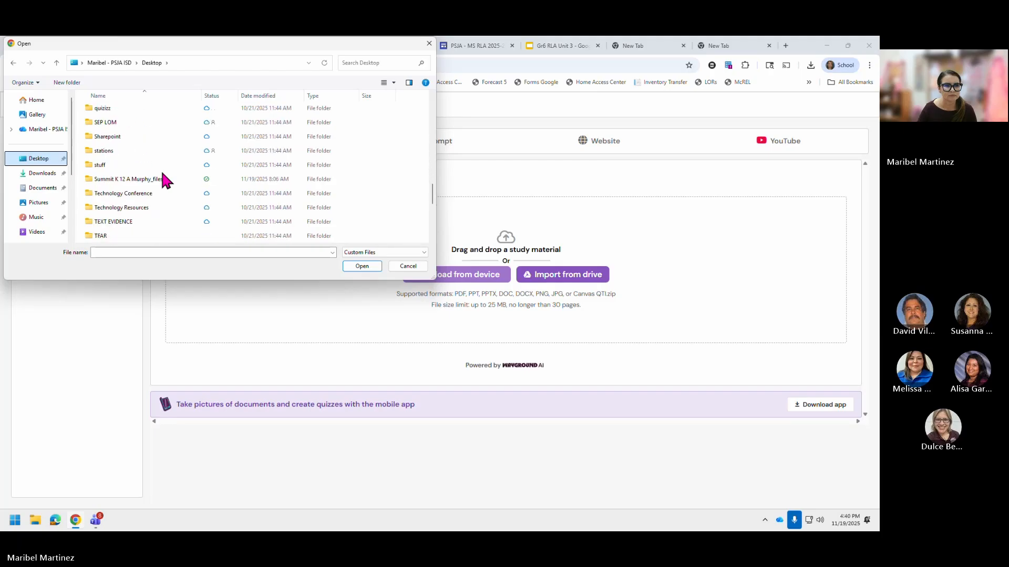
pyautogui.scroll(-1, 159, 176)
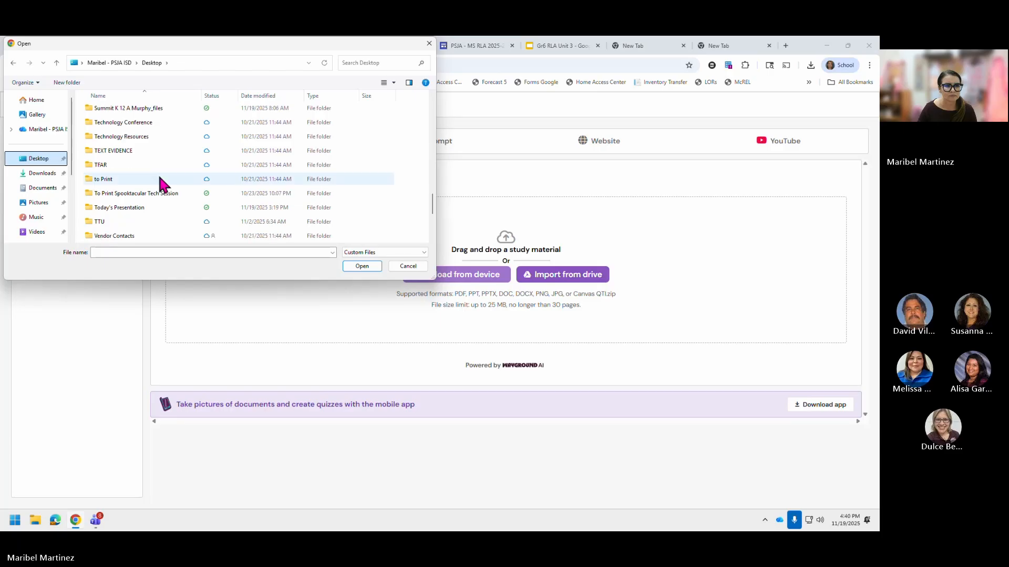
pyautogui.doubleClick(141, 202)
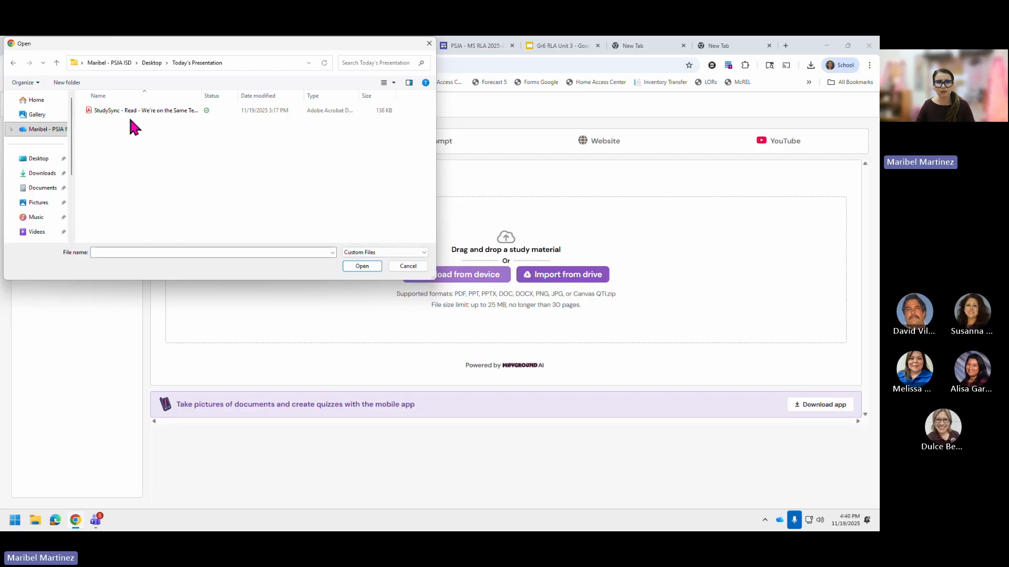
pyautogui.doubleClick(158, 112)
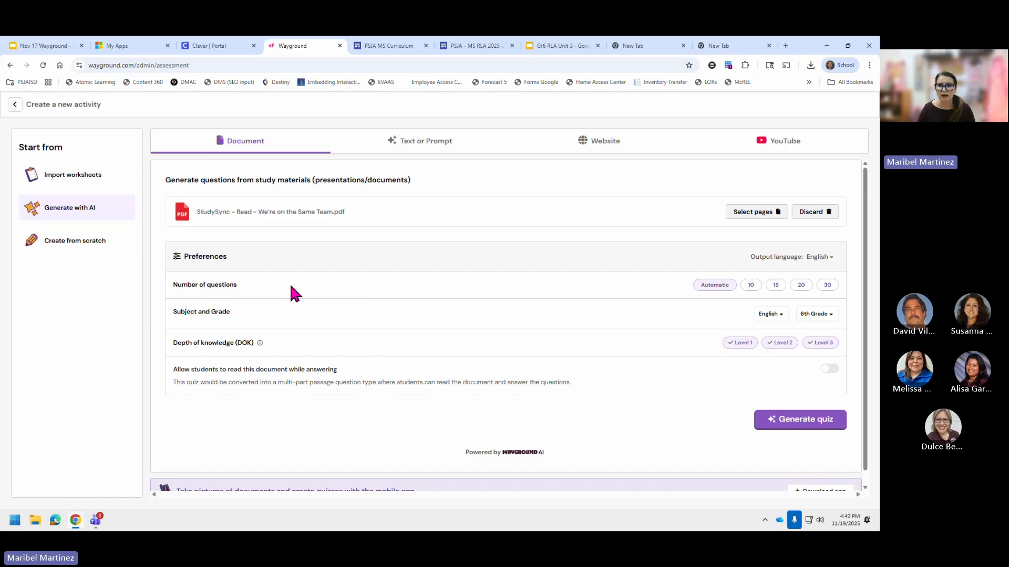
# Generate the quiz with 10 questions, leaving only depth of knowledge Level 3 selected.
pyautogui.click(751, 285)
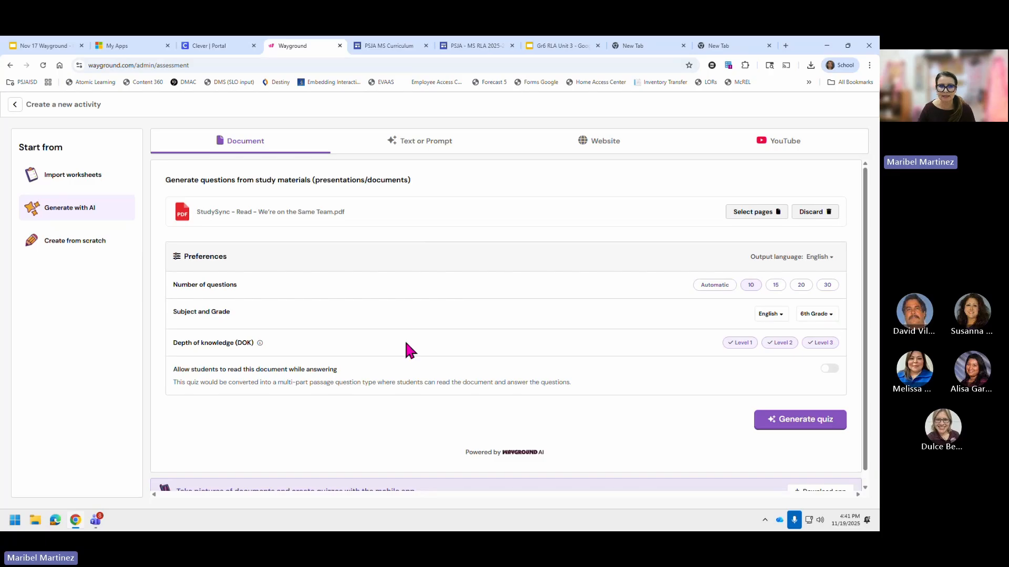
pyautogui.click(754, 347)
pyautogui.click(779, 345)
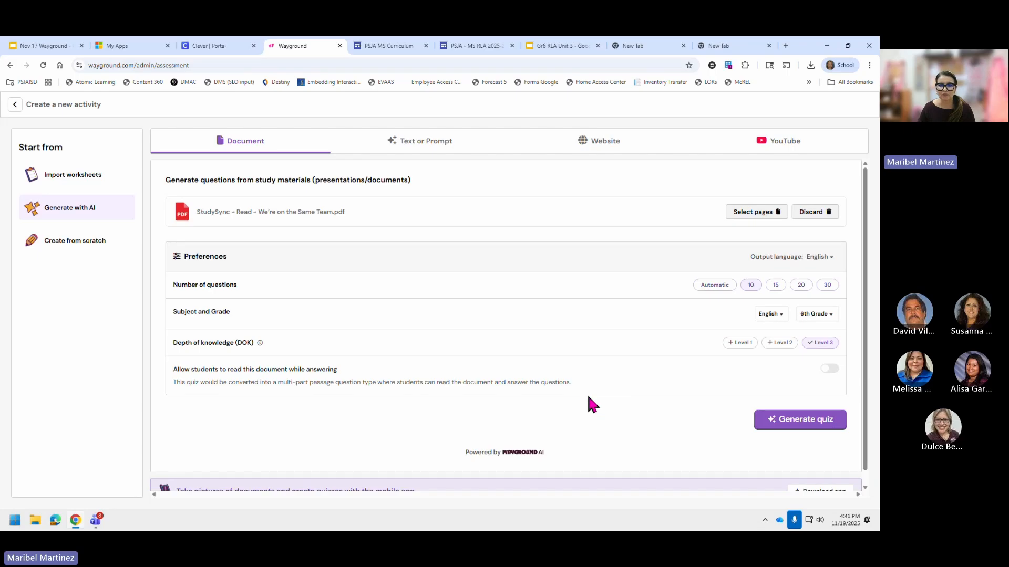
pyautogui.click(822, 432)
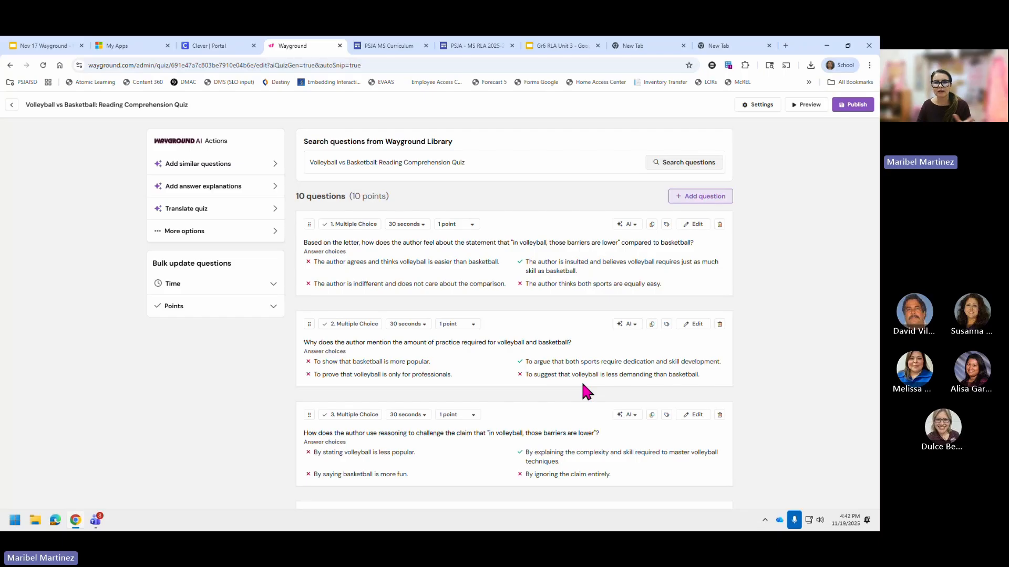
# Review the generated questions and answer choices of the Volleyball vs Basketball quiz.
pyautogui.scroll(-4, 579, 376)
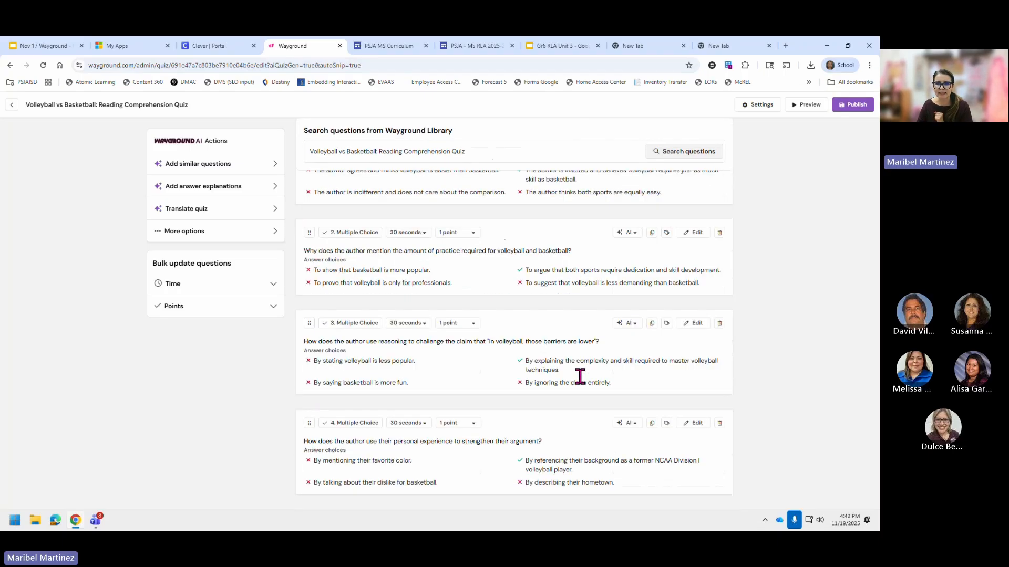
pyautogui.scroll(-3, 579, 376)
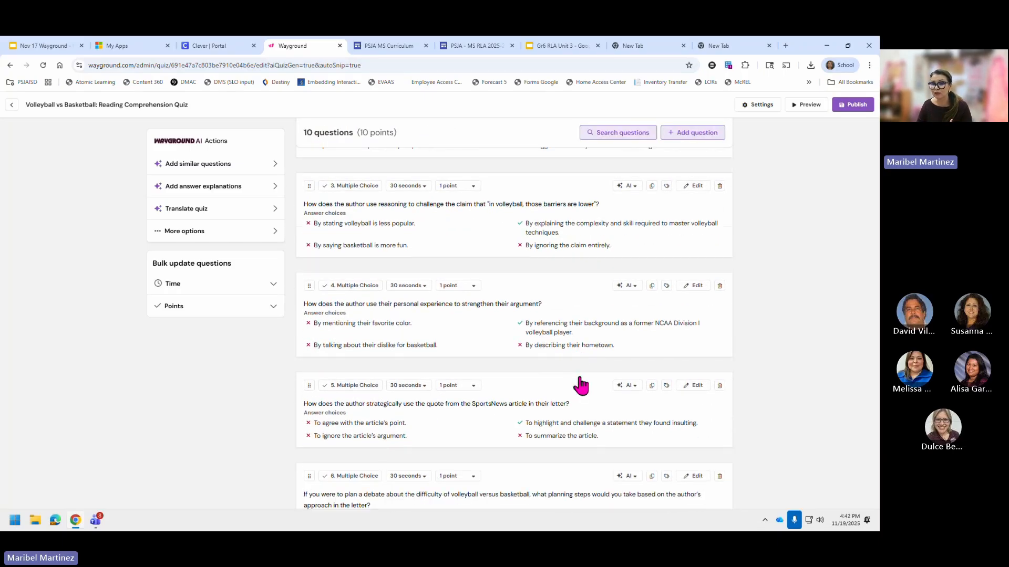
pyautogui.scroll(-5, 579, 376)
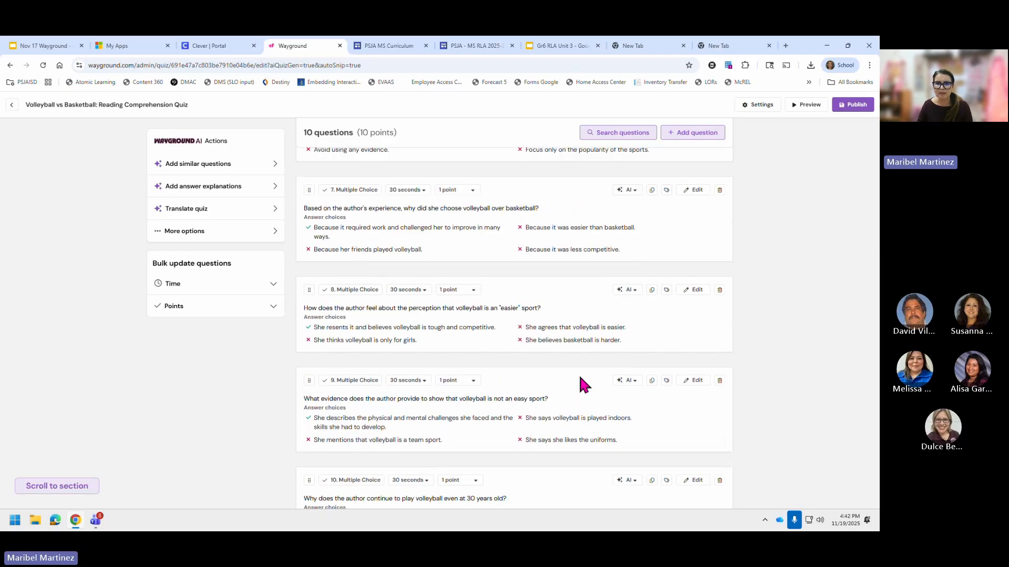
pyautogui.scroll(5, 581, 385)
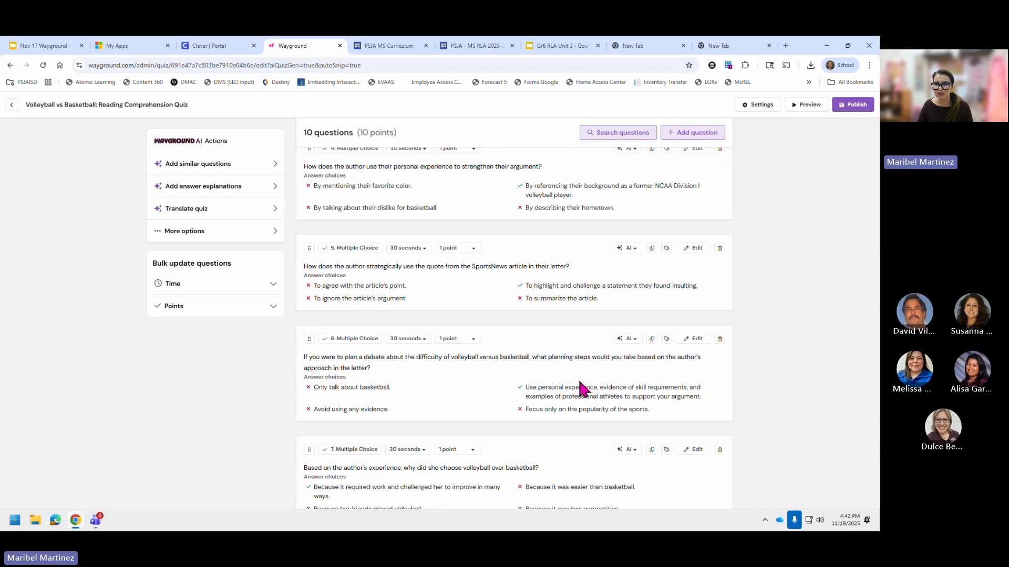
pyautogui.scroll(-3, 580, 383)
pyautogui.scroll(-5, 580, 384)
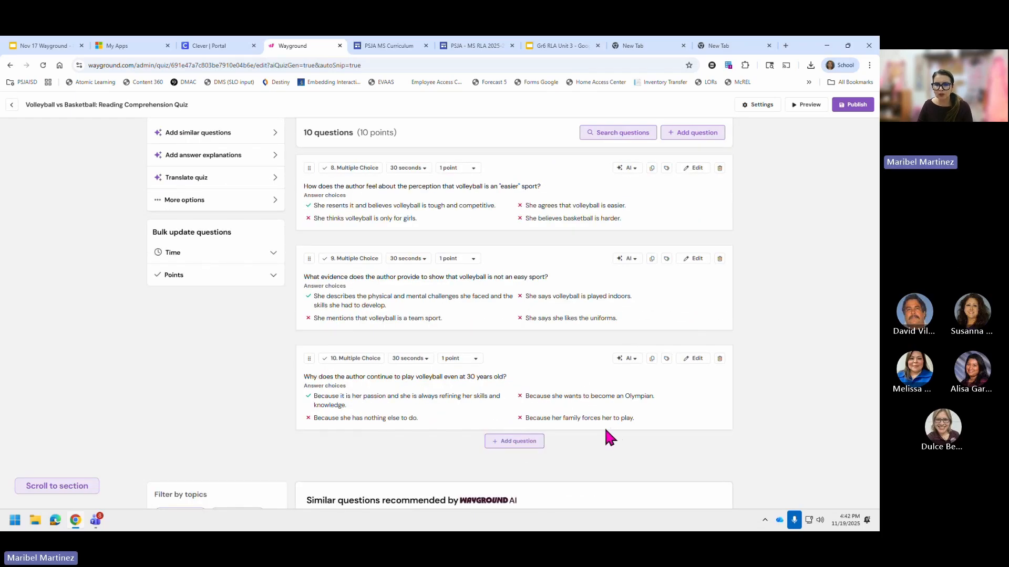
pyautogui.scroll(3, 603, 428)
pyautogui.scroll(2, 604, 426)
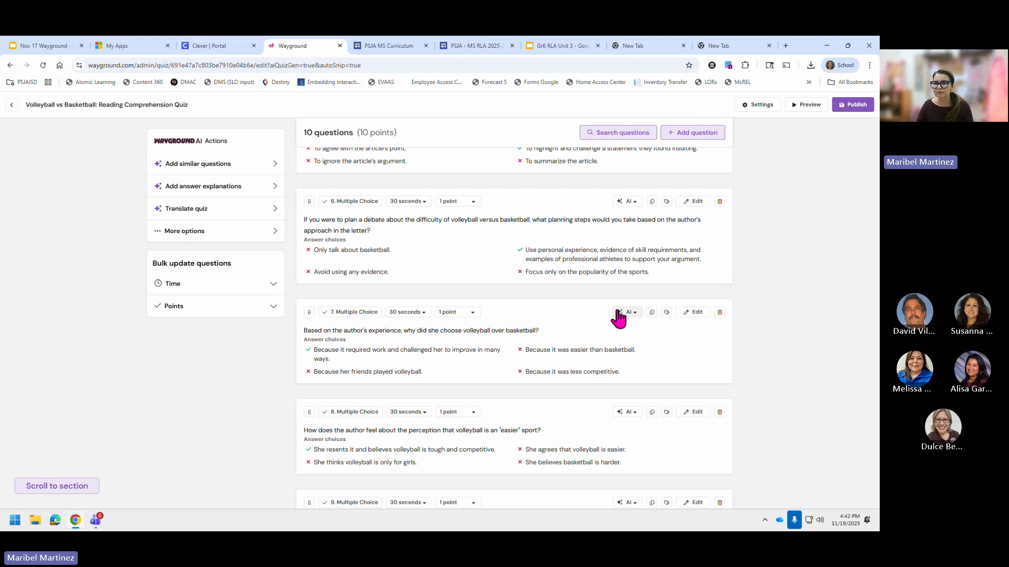
# Publish the quiz and open its assignment setup, viewing the available classes without selecting one.
pyautogui.click(846, 106)
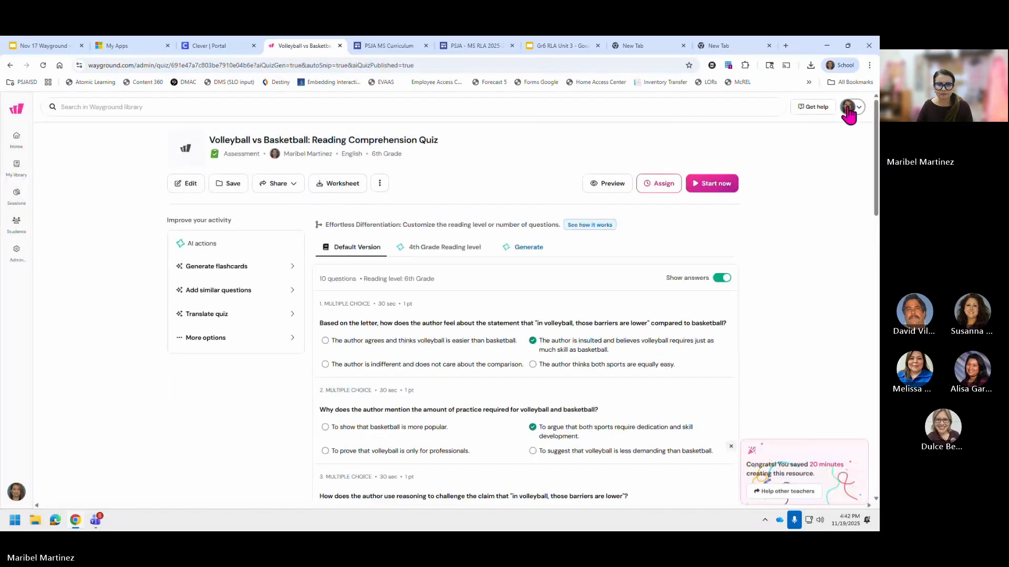
pyautogui.click(665, 191)
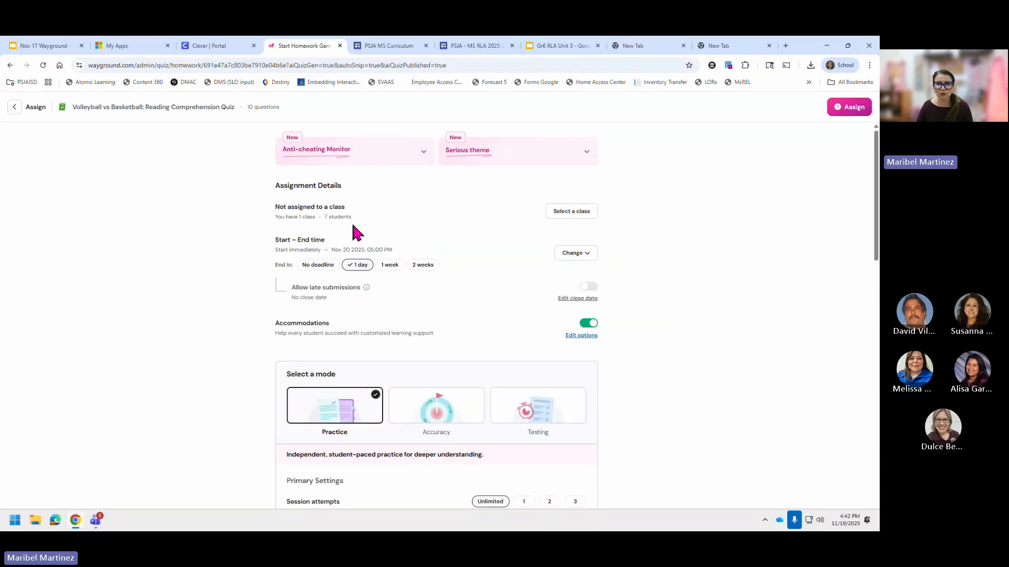
pyautogui.click(555, 212)
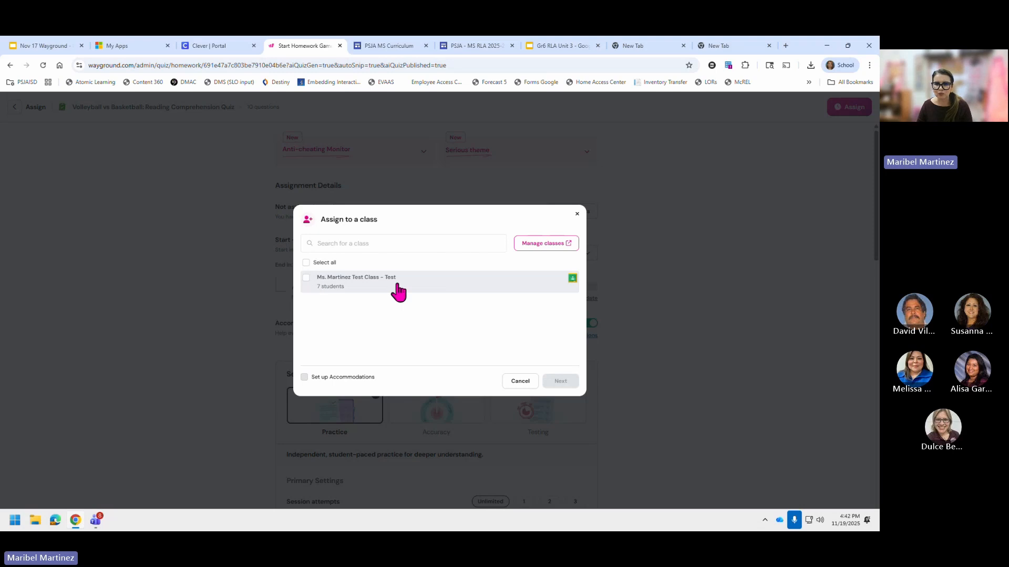
pyautogui.click(576, 214)
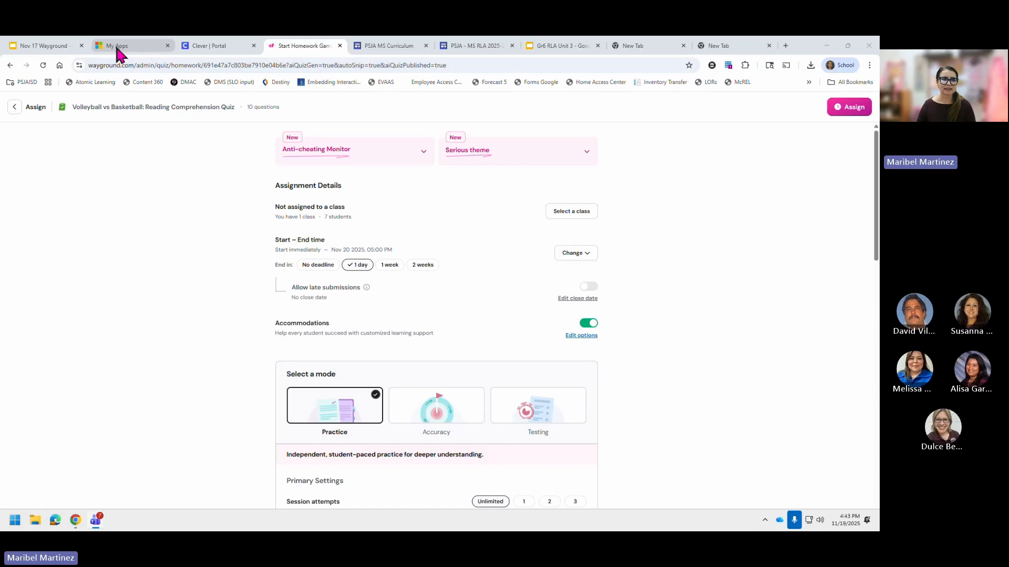
# Switch to the "Nov 17 Wayground" slide deck to view the "3 Simple Ways" slide, and return to Wayground.
pyautogui.click(63, 48)
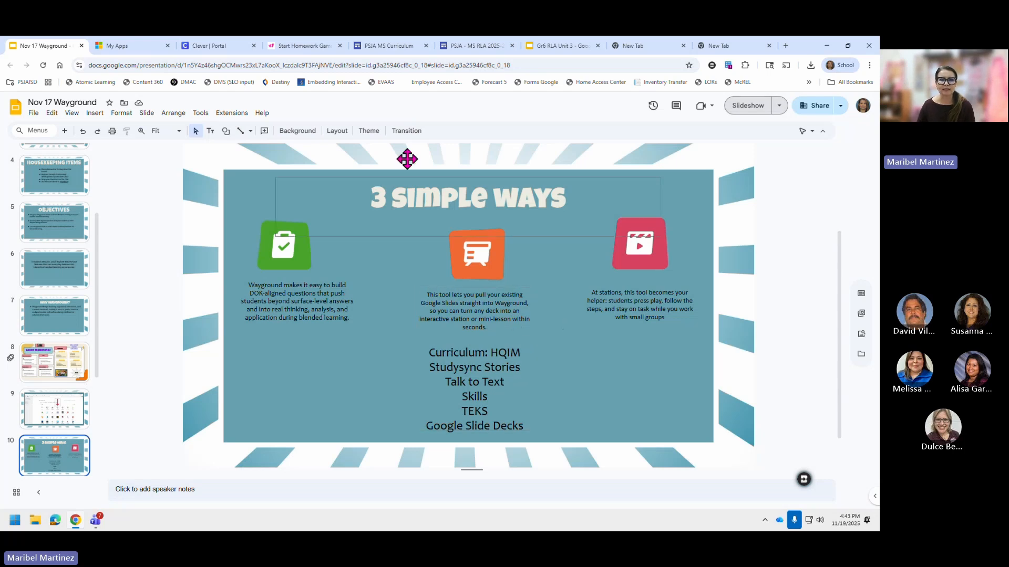
pyautogui.click(297, 47)
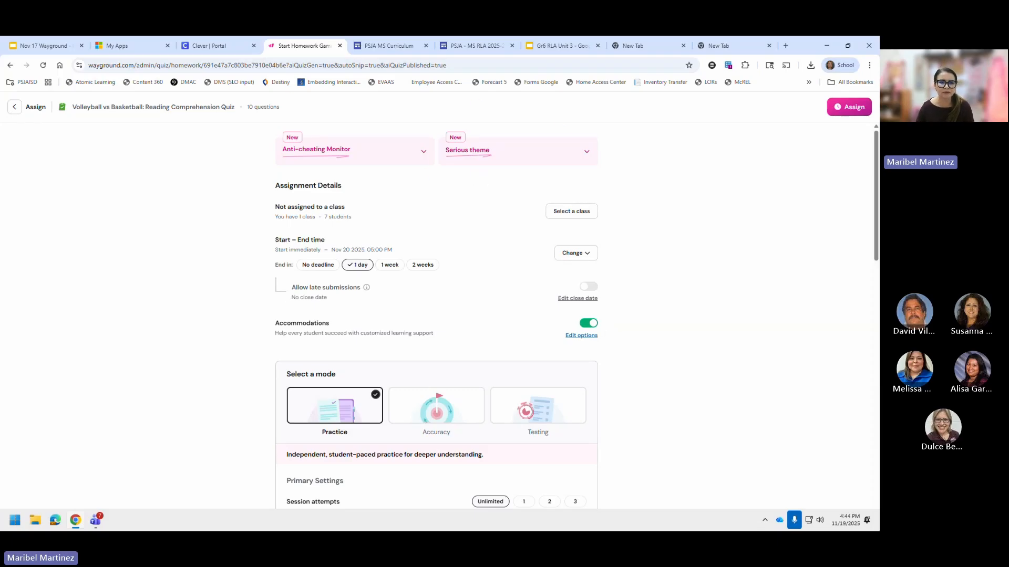
# Leave the assignment setup and create a new presentation lesson from Wayground's home page using imported content.
pyautogui.click(10, 65)
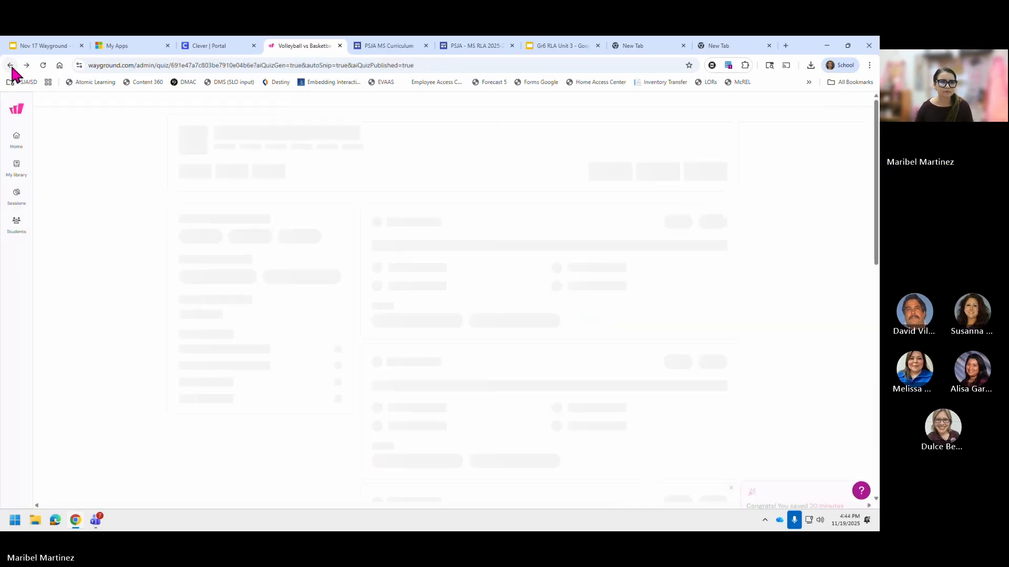
pyautogui.click(16, 137)
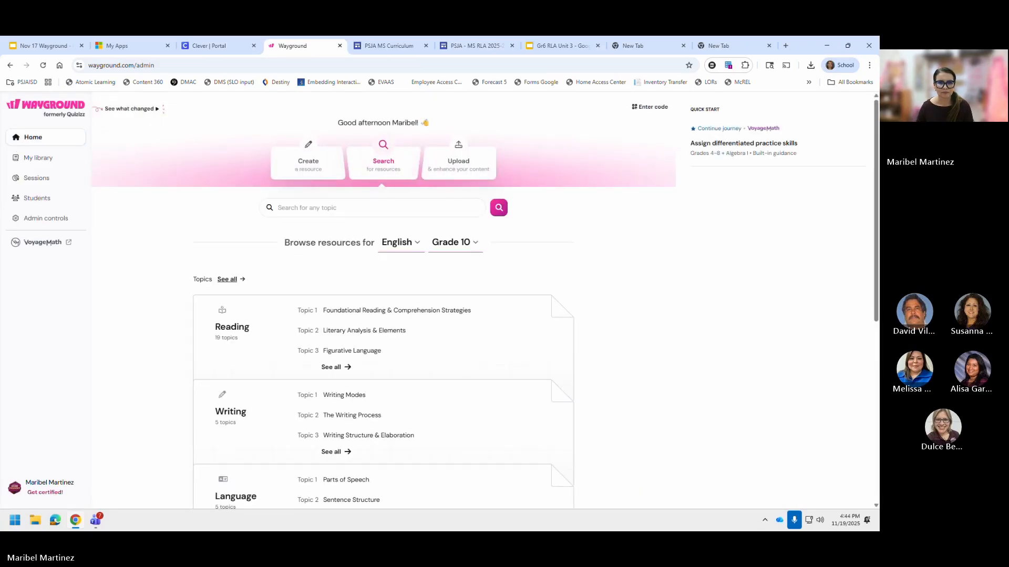
pyautogui.click(293, 171)
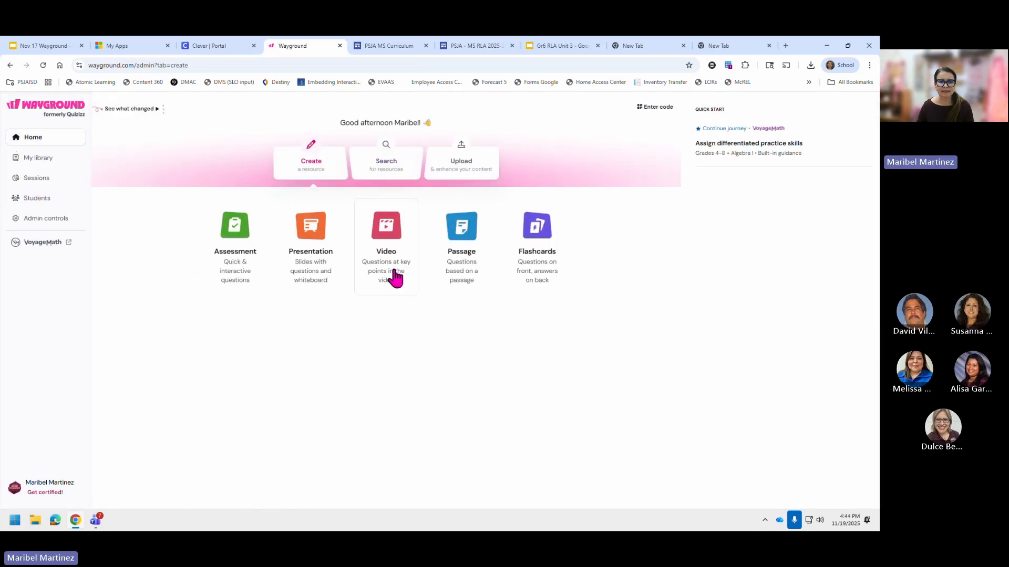
pyautogui.click(310, 261)
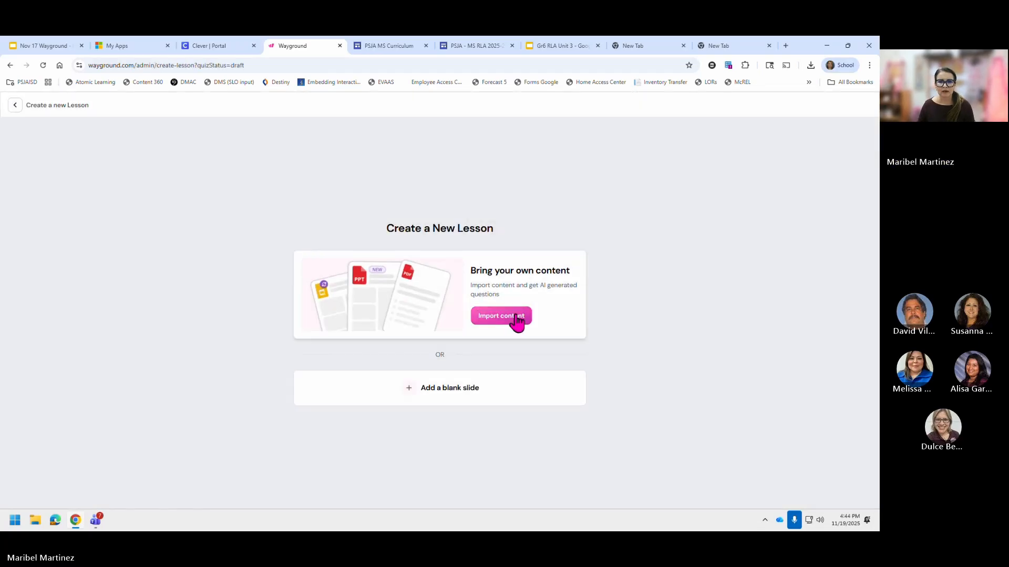
pyautogui.click(520, 323)
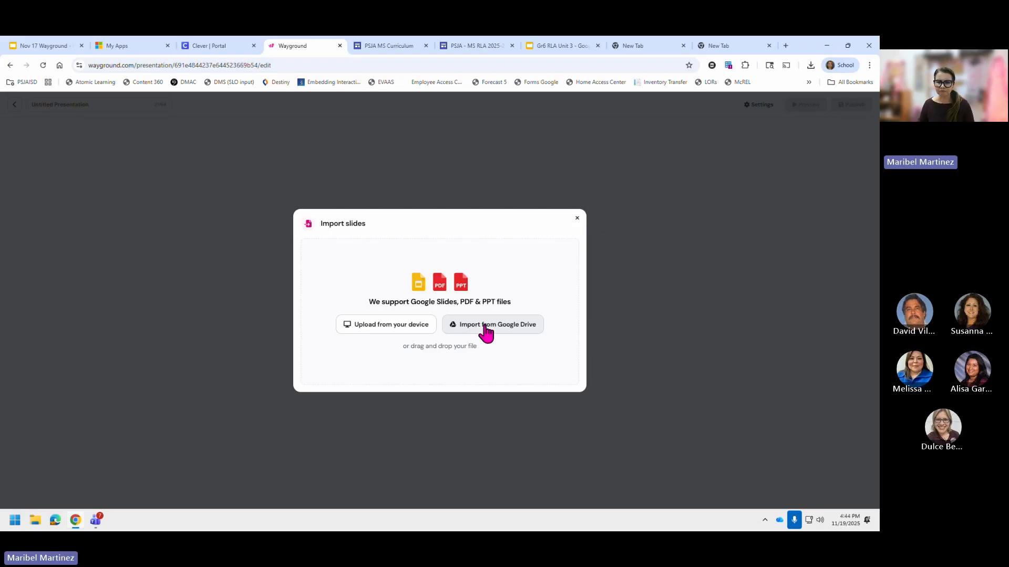
# Import the "Identifying Audien..." Google Slides deck from Google Drive into the new presentation.
pyautogui.click(484, 326)
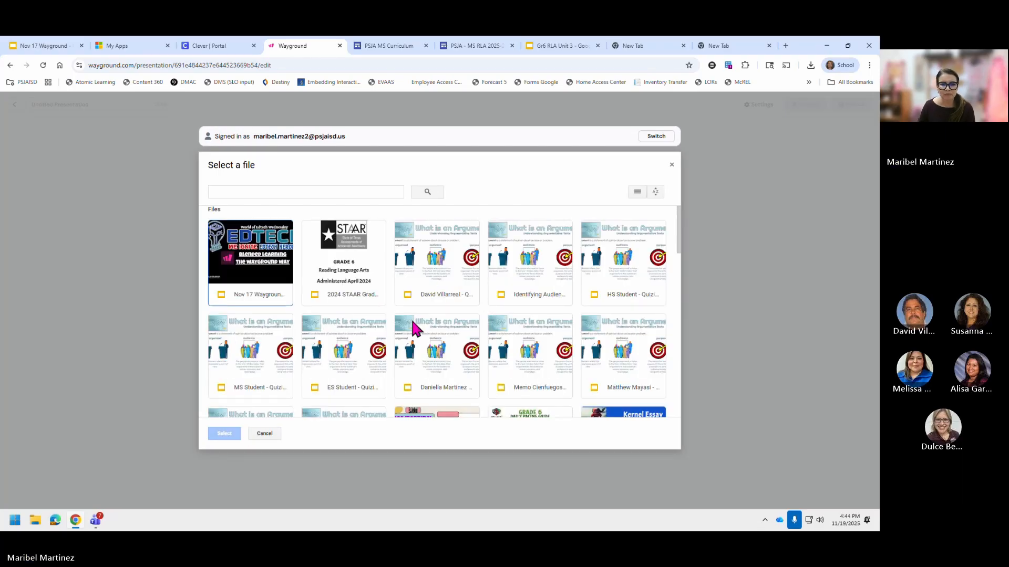
pyautogui.scroll(-2, 407, 331)
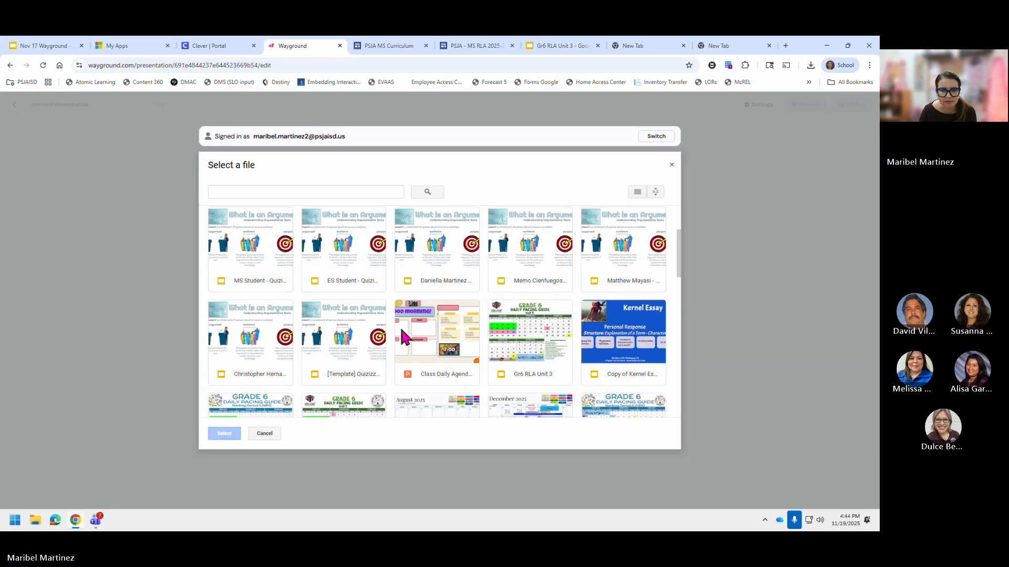
pyautogui.scroll(-1, 401, 336)
pyautogui.scroll(3, 401, 336)
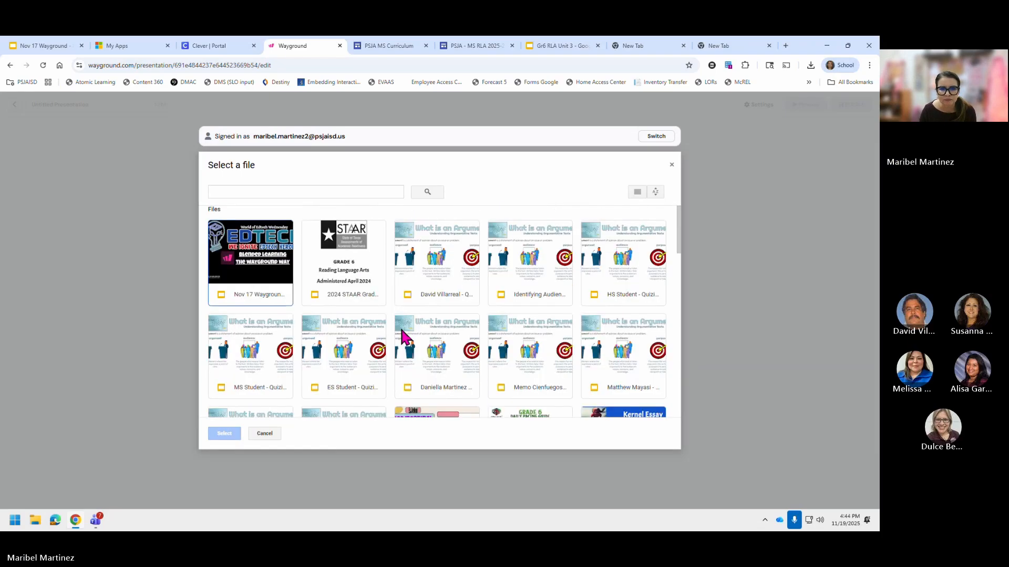
pyautogui.doubleClick(520, 276)
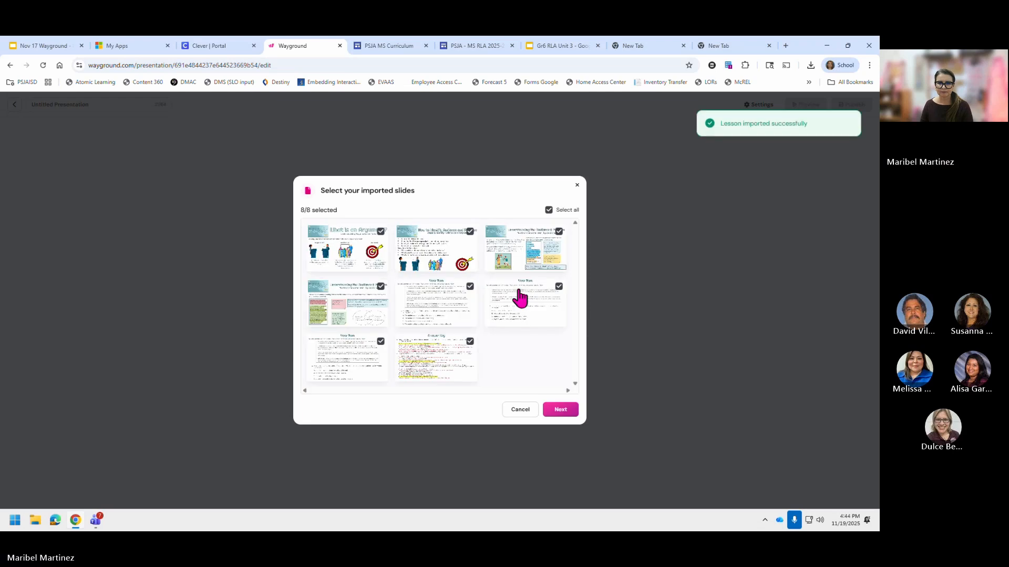
# Include all eight imported slides and auto-generate lesson questions with the Teach goal.
pyautogui.click(561, 410)
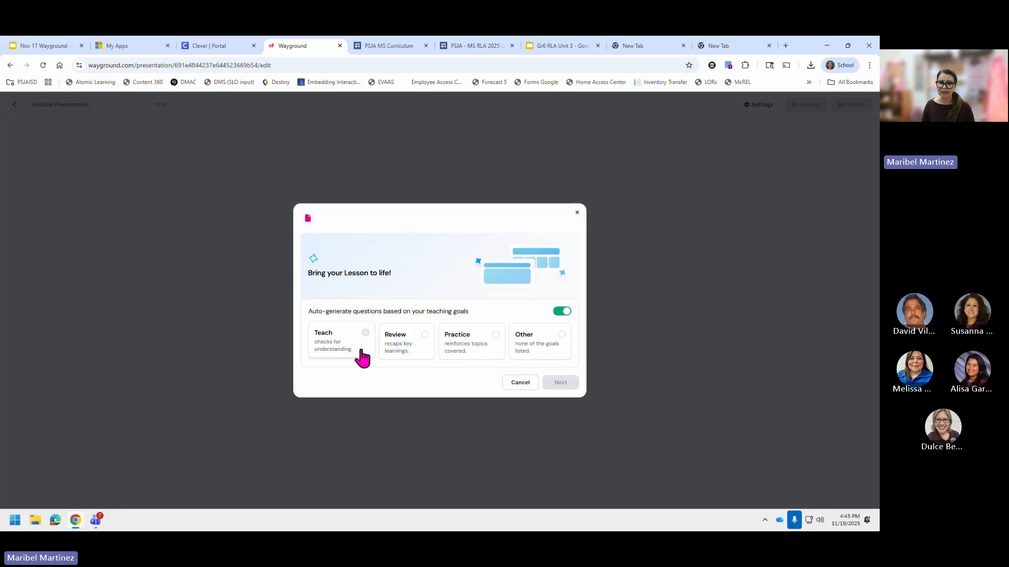
pyautogui.click(366, 334)
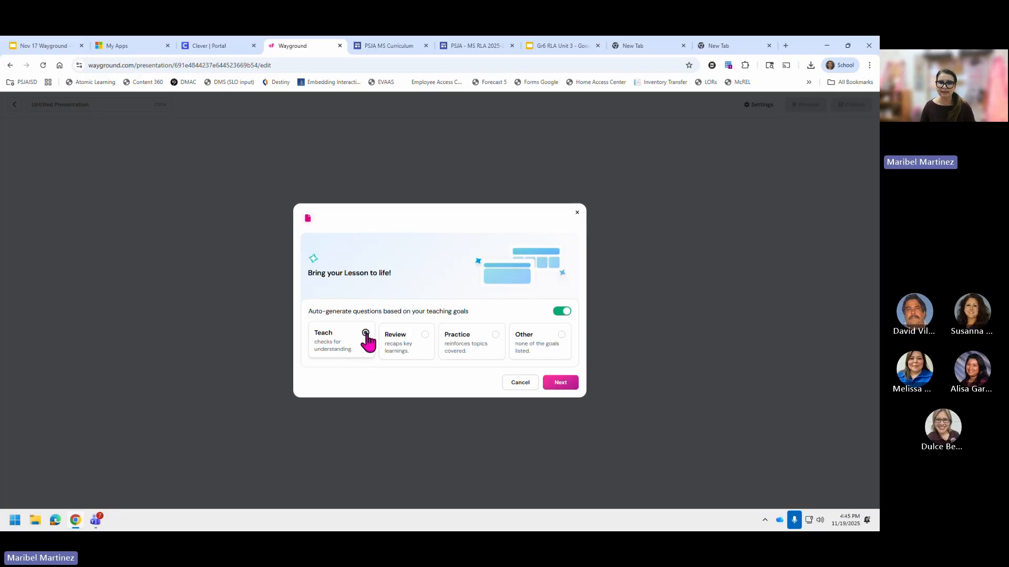
pyautogui.click(569, 384)
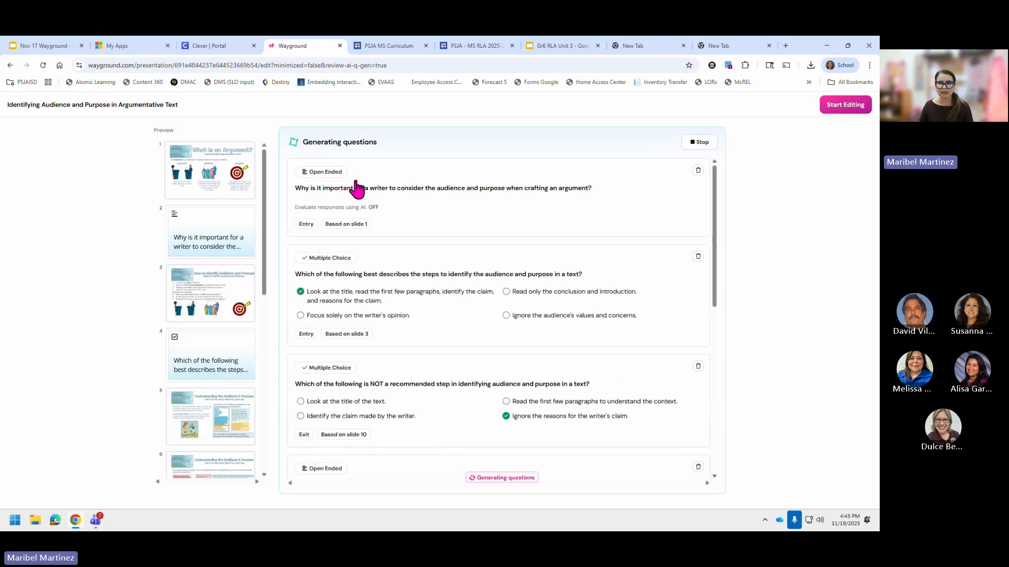
# Review the AI-generated questions and compare them with the slides they are based on in the lesson preview.
pyautogui.scroll(-2, 530, 264)
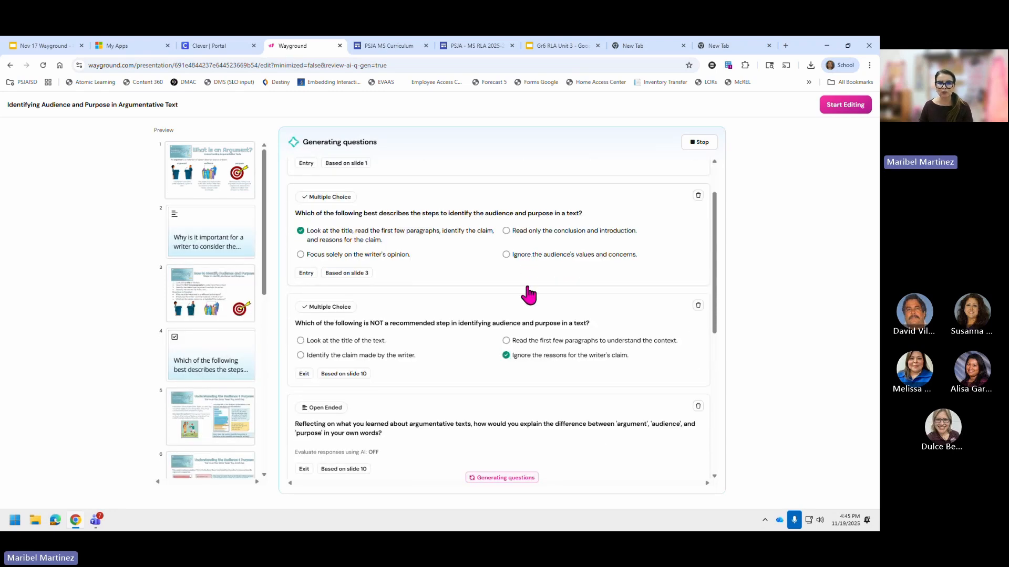
pyautogui.scroll(-3, 528, 295)
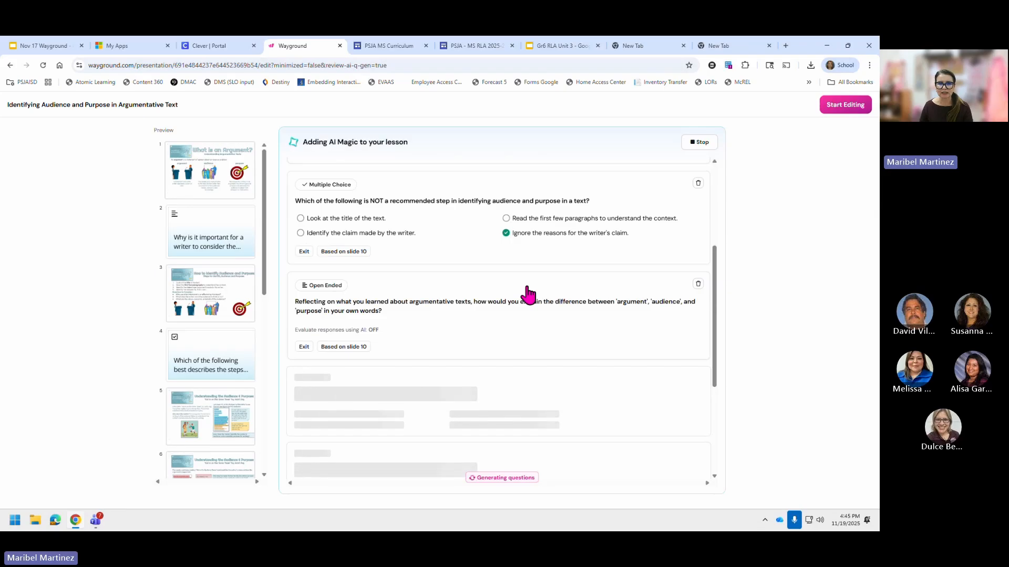
pyautogui.scroll(4, 528, 294)
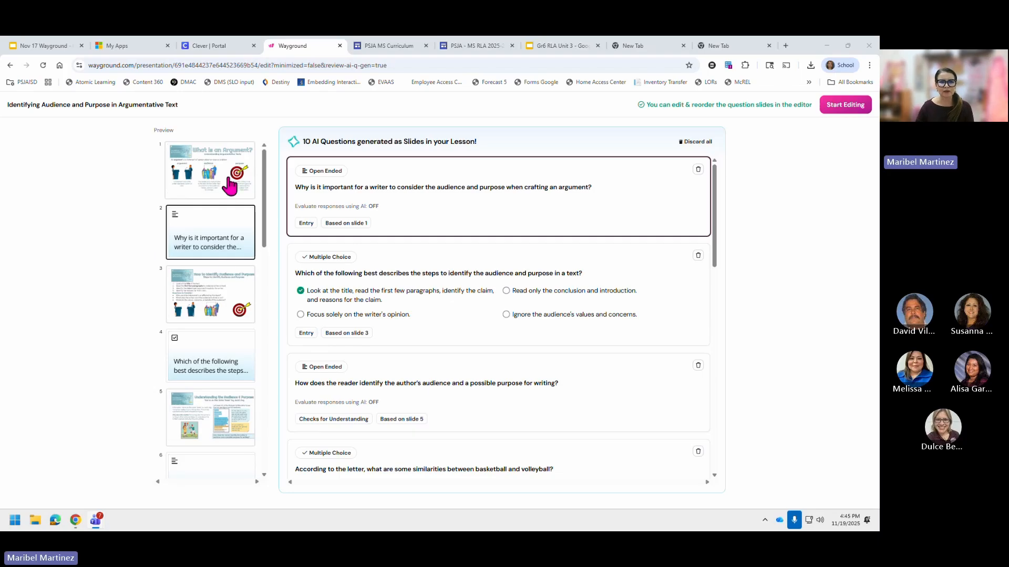
pyautogui.moveTo(230, 185)
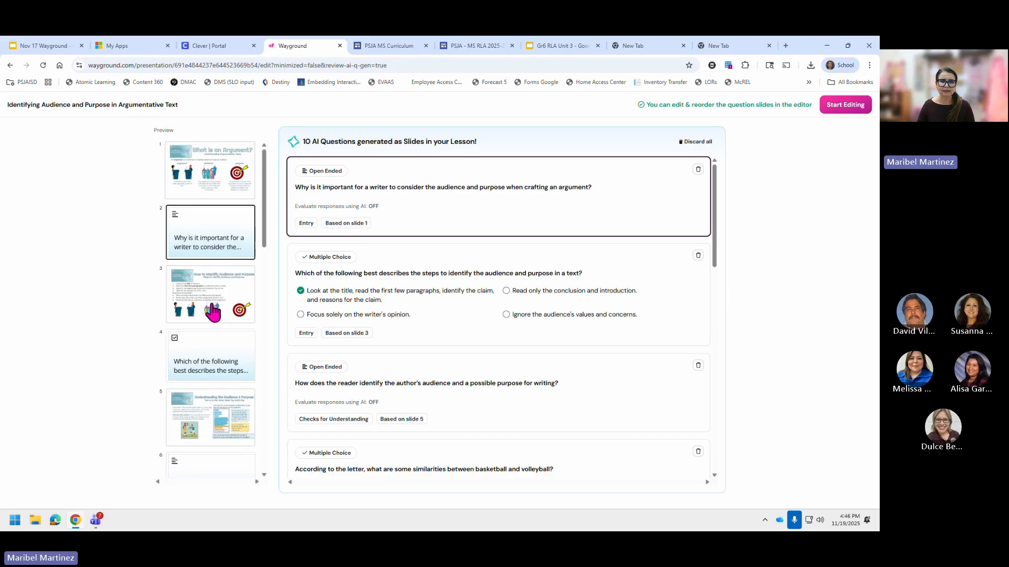
pyautogui.click(211, 354)
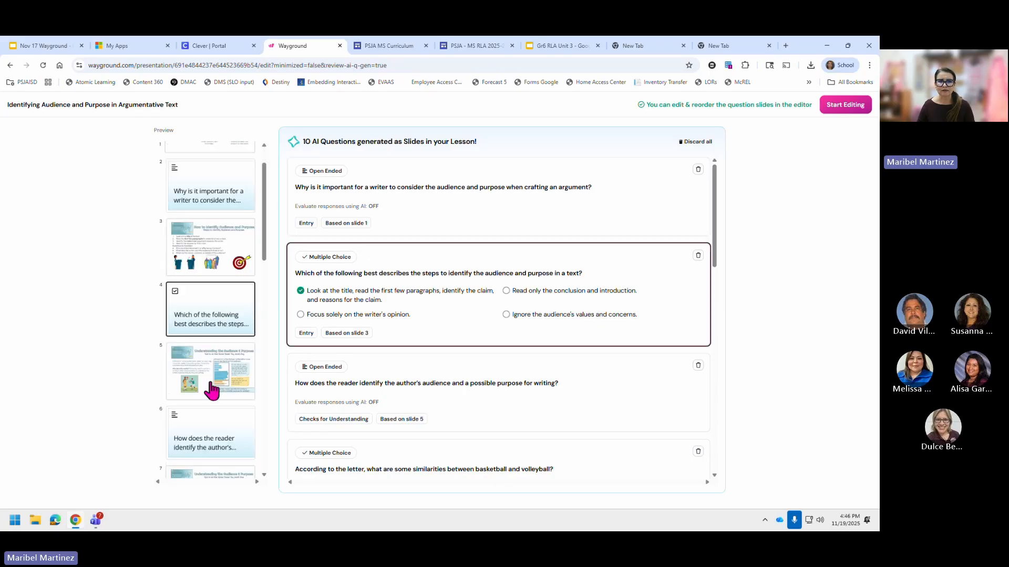
pyautogui.moveTo(213, 388)
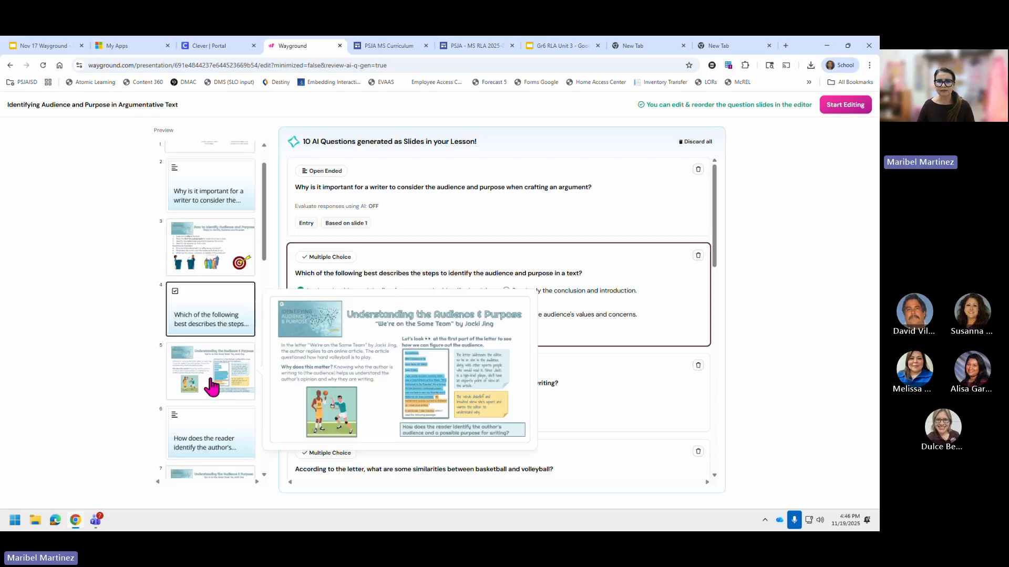
pyautogui.click(214, 195)
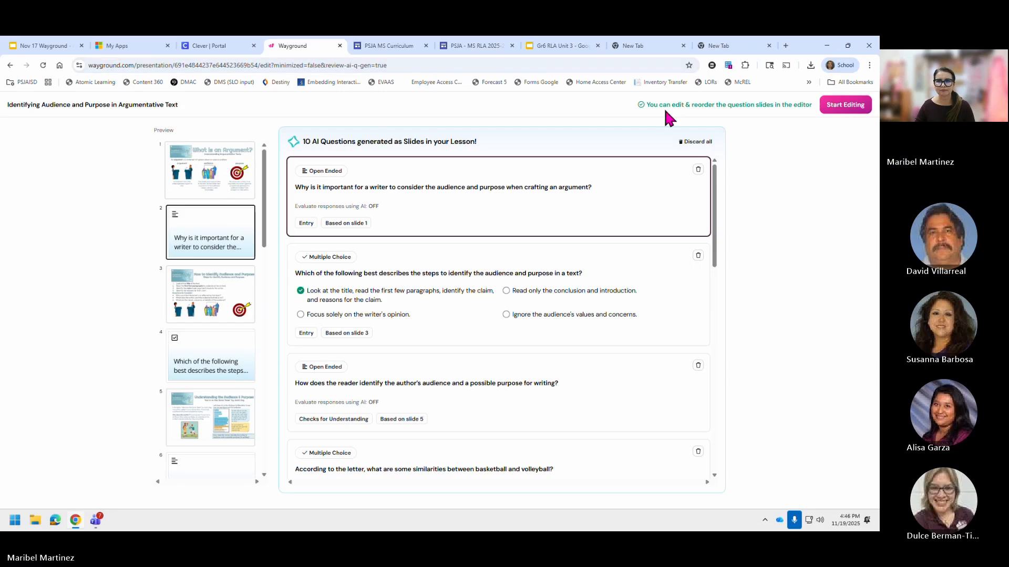
# Open the lesson in the editor and preview its first two slides in the participant's view, closing the preview when done.
pyautogui.click(16, 66)
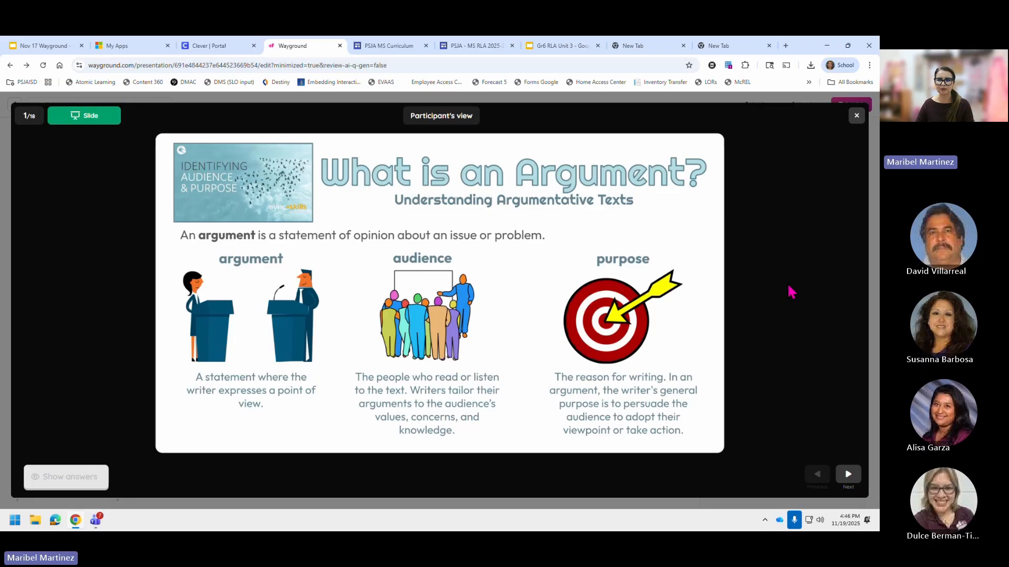
pyautogui.click(848, 475)
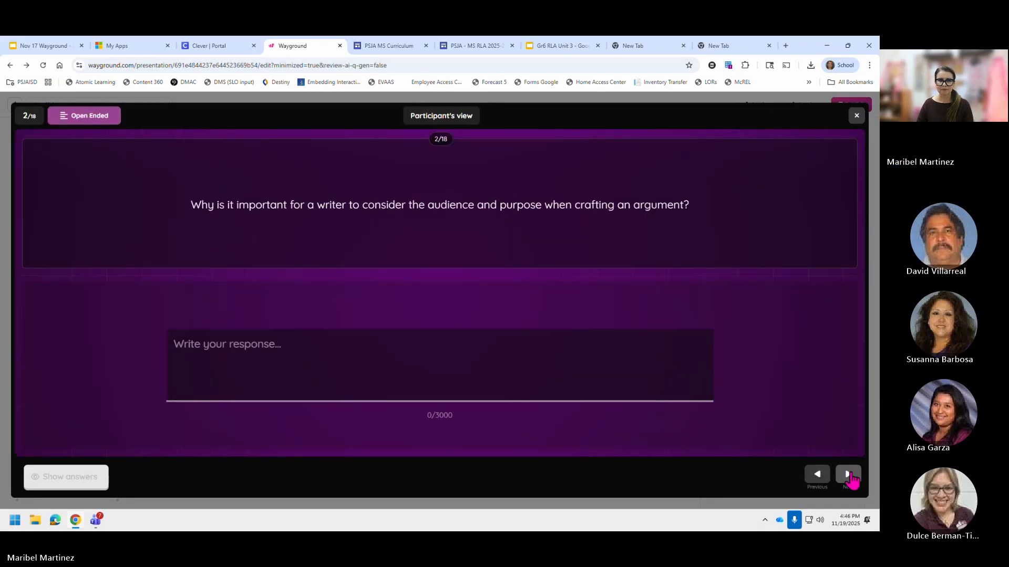
pyautogui.click(817, 474)
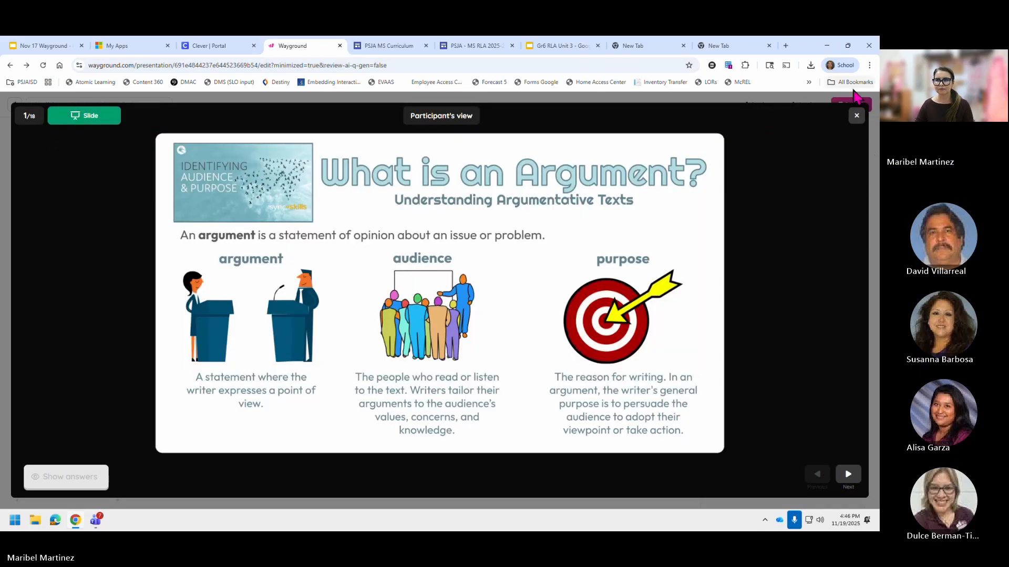
pyautogui.click(856, 115)
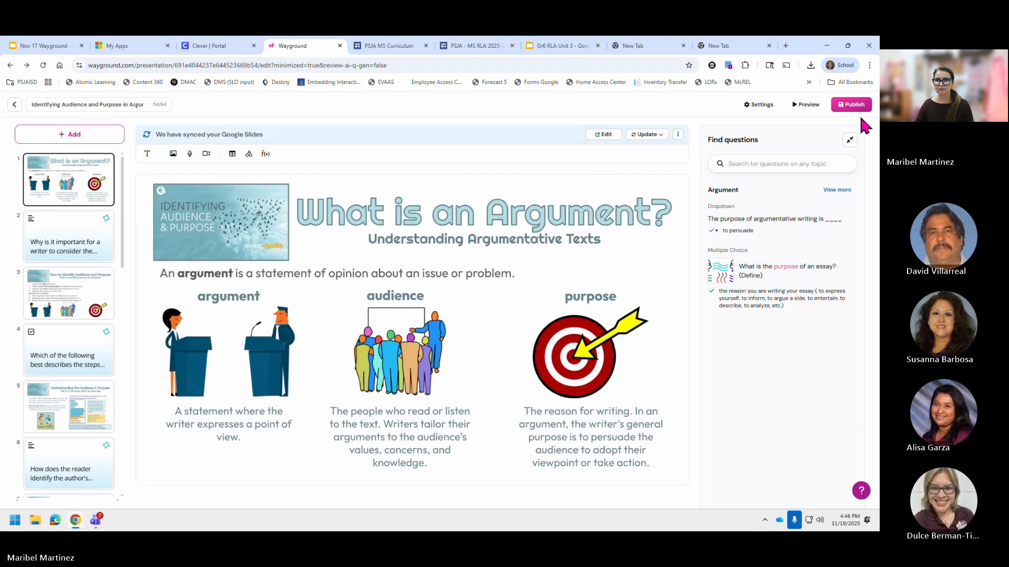
# Publish the presentation with its grade set to 6th Grade.
pyautogui.click(853, 108)
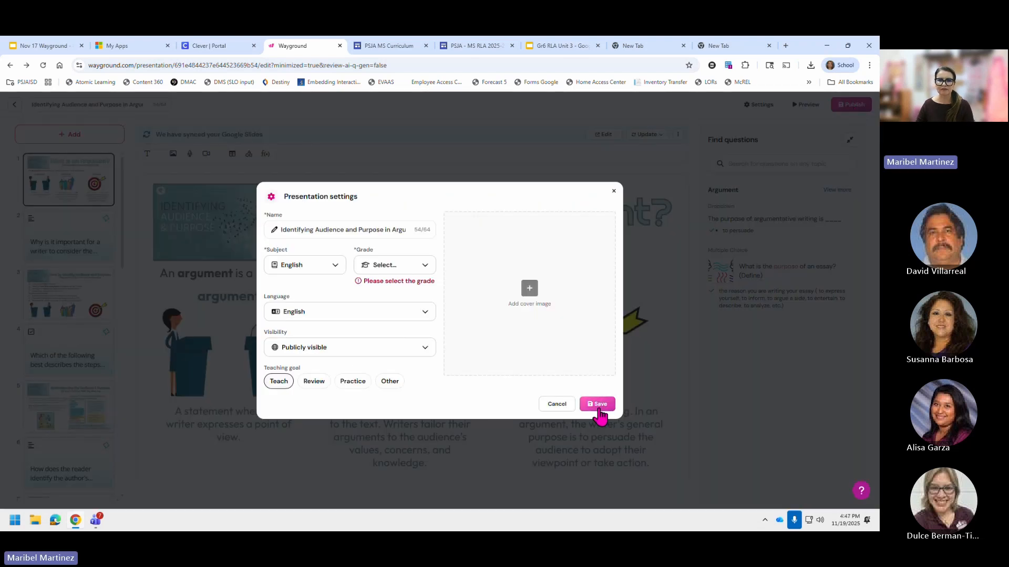
pyautogui.click(418, 269)
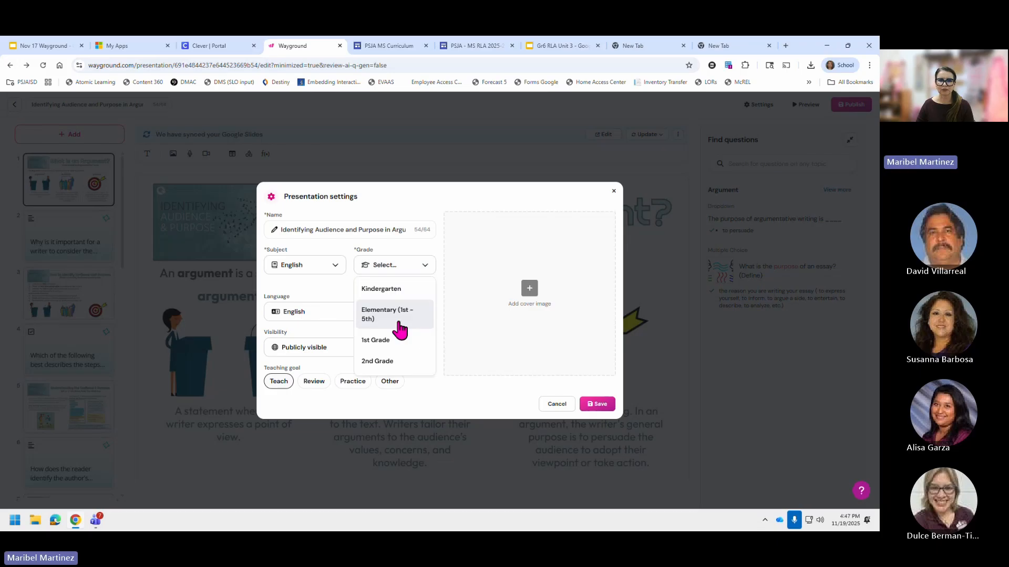
pyautogui.scroll(-5, 396, 338)
pyautogui.scroll(3, 399, 339)
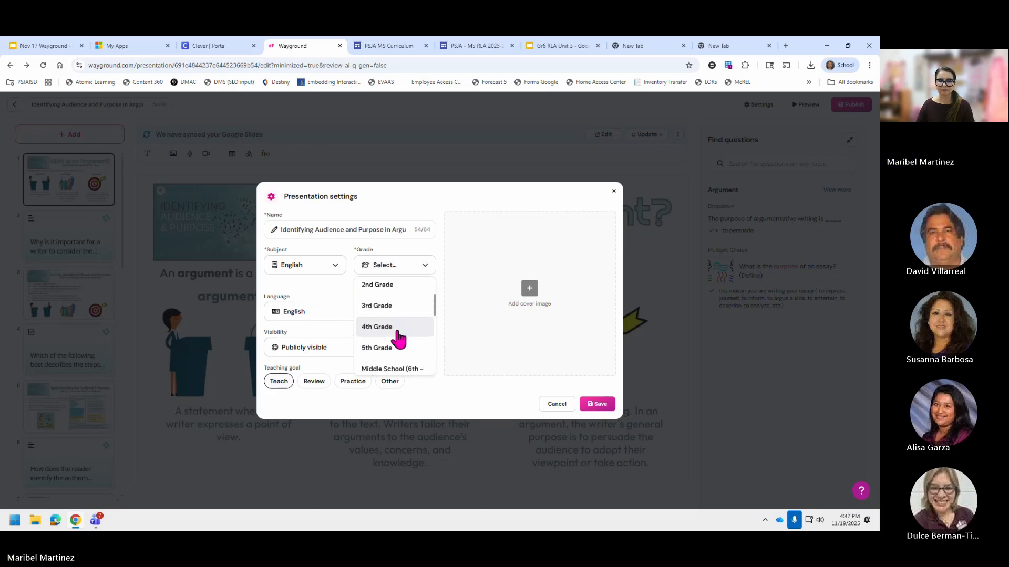
pyautogui.scroll(-3, 398, 339)
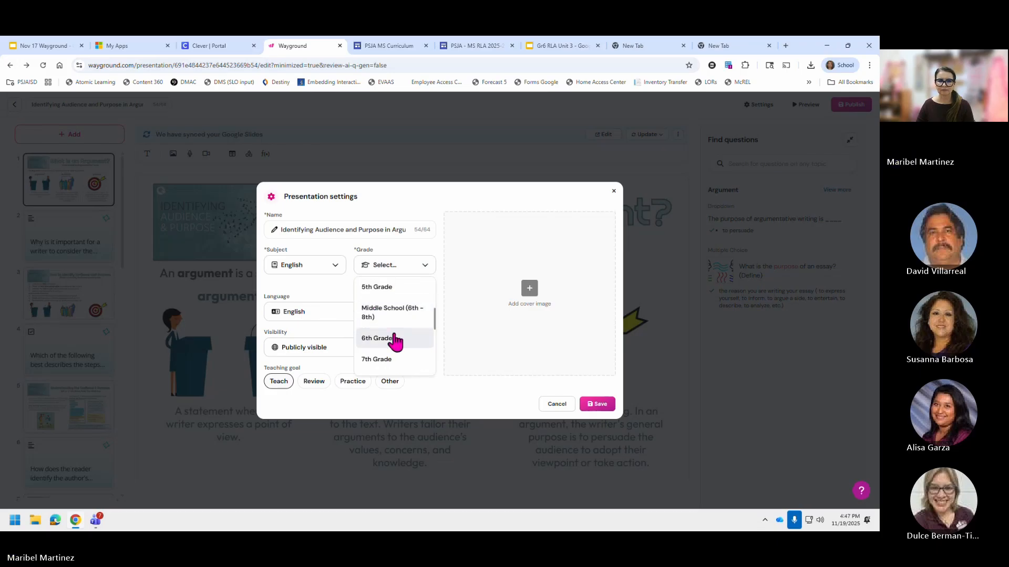
pyautogui.click(394, 338)
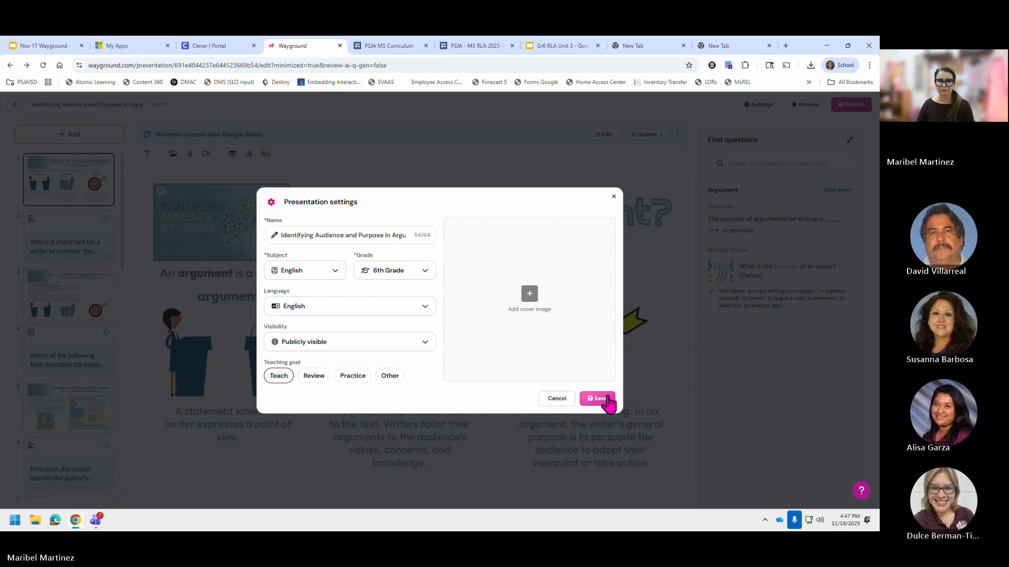
pyautogui.click(598, 400)
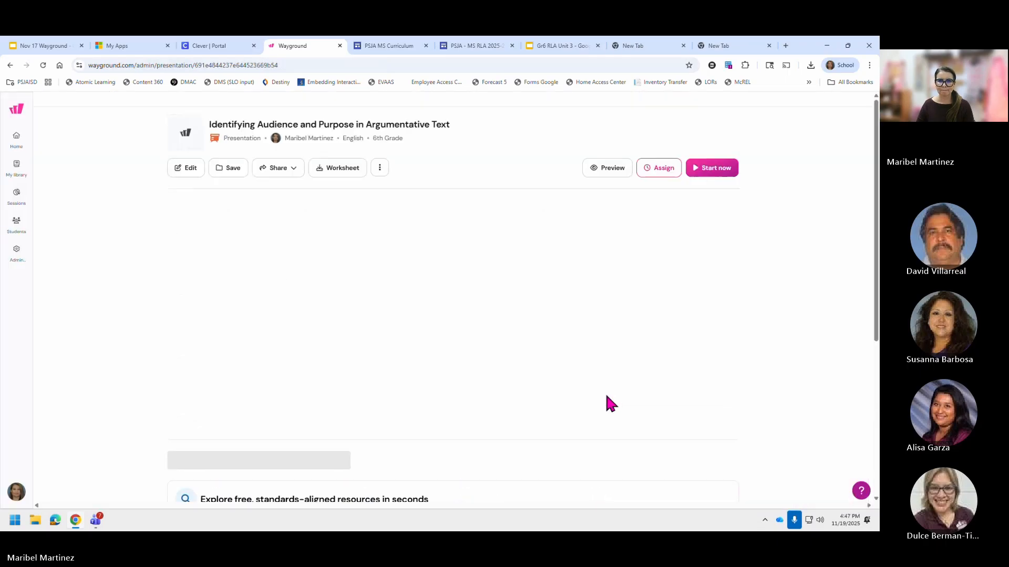
# Try selecting the test class in the presentation's assignment setup, and return to the presentation page without assigning it.
pyautogui.click(658, 185)
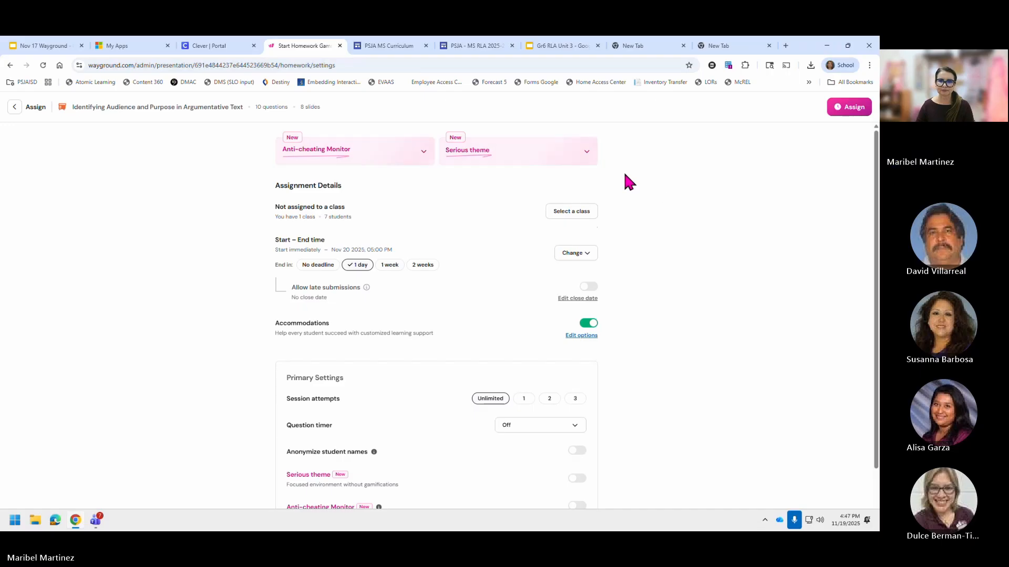
pyautogui.click(573, 211)
pyautogui.click(394, 280)
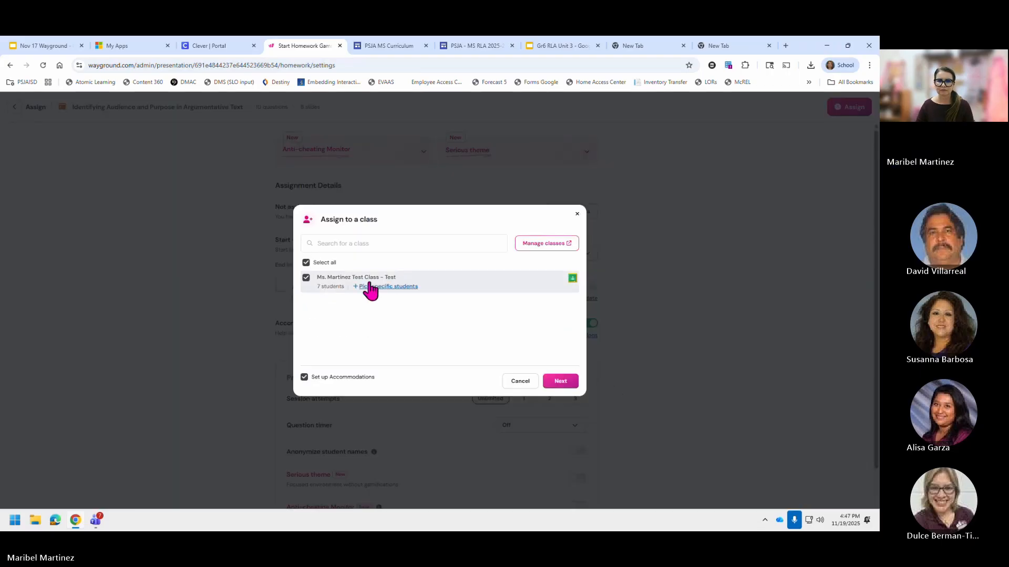
pyautogui.click(319, 286)
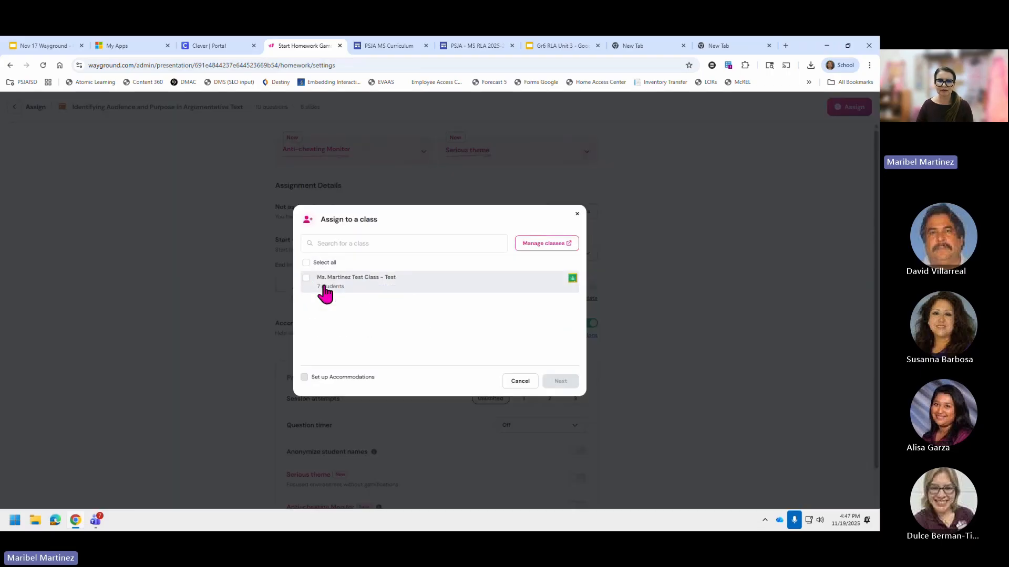
pyautogui.click(322, 291)
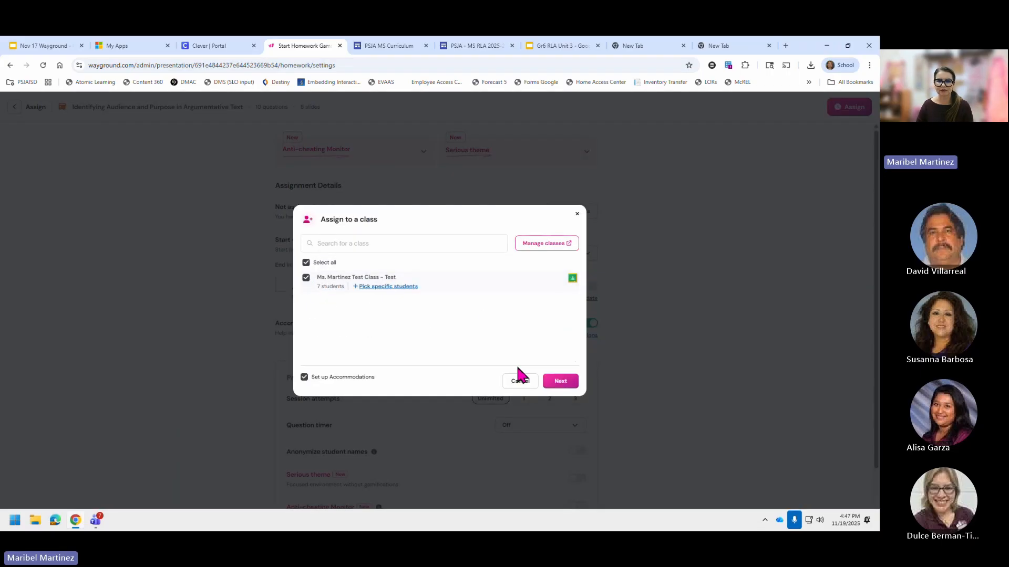
pyautogui.click(577, 214)
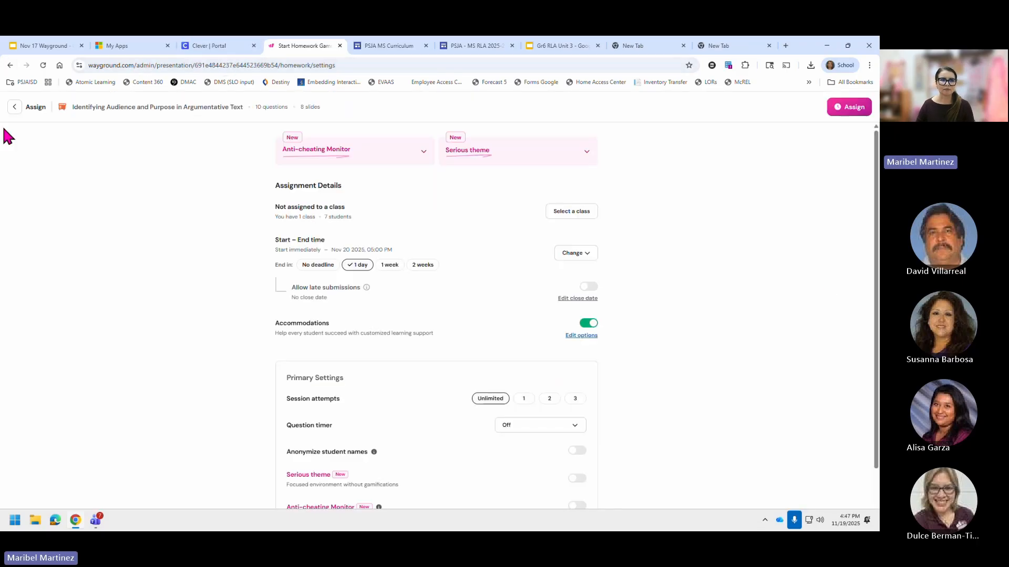
pyautogui.click(10, 65)
# Switch to the "Nov 17 Wayground" deck to view the video tool on the "3 Simple Ways" slide, and return to Wayground.
pyautogui.click(41, 45)
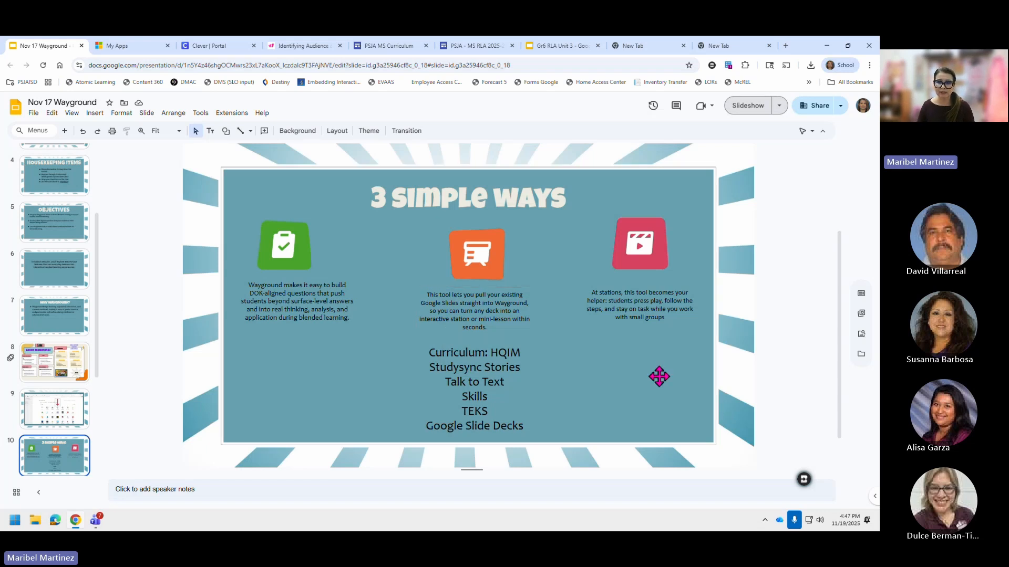
pyautogui.click(646, 353)
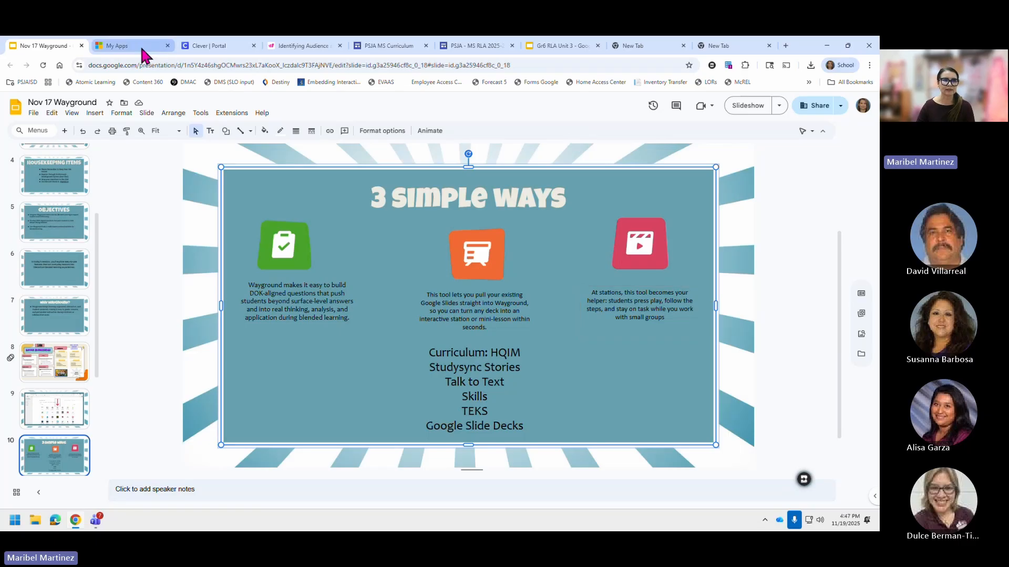
pyautogui.click(299, 46)
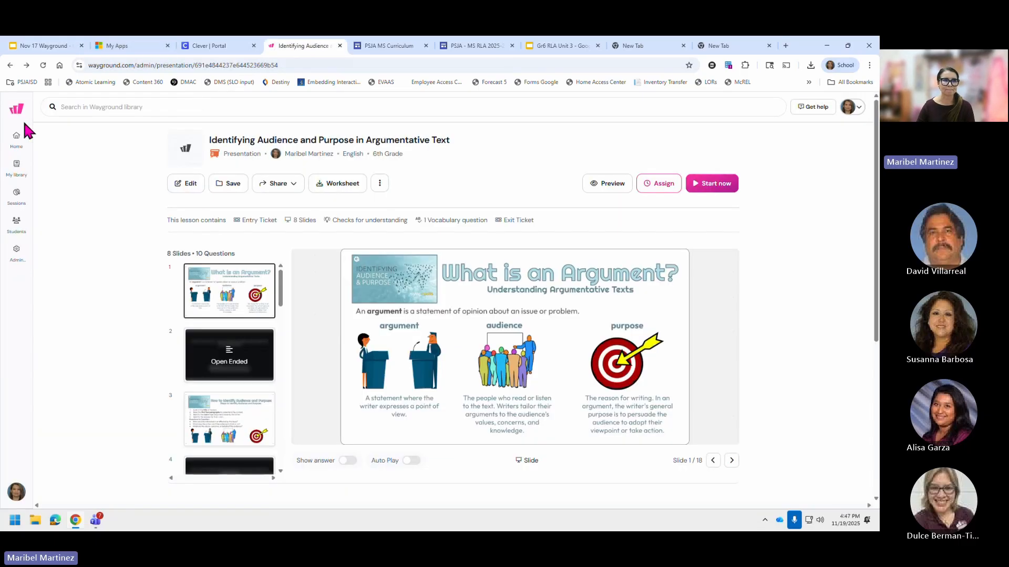
# Start a new interactive video activity from Wayground's home page, using the AI-powered Wayground library as the video source.
pyautogui.click(18, 137)
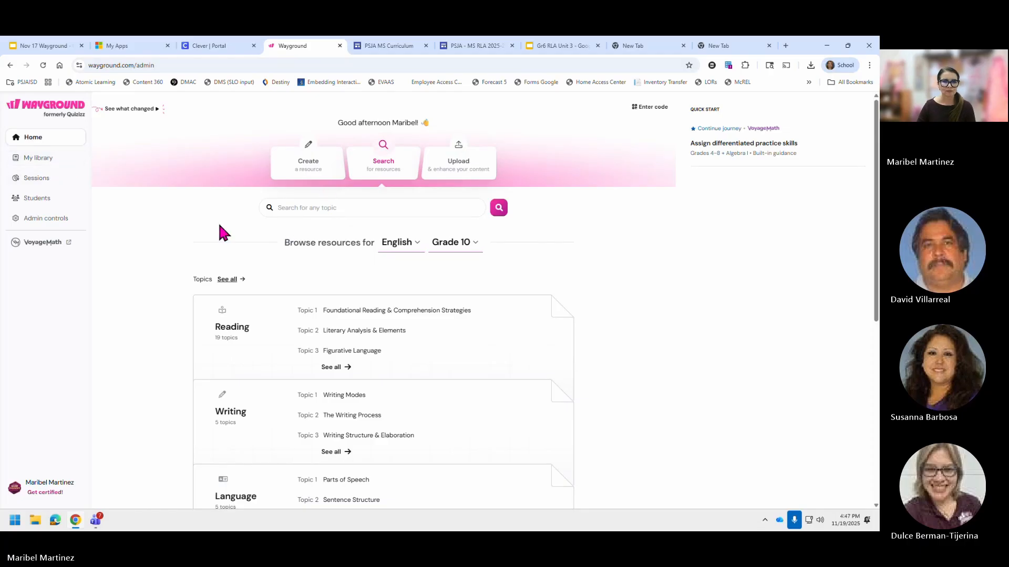
pyautogui.click(326, 172)
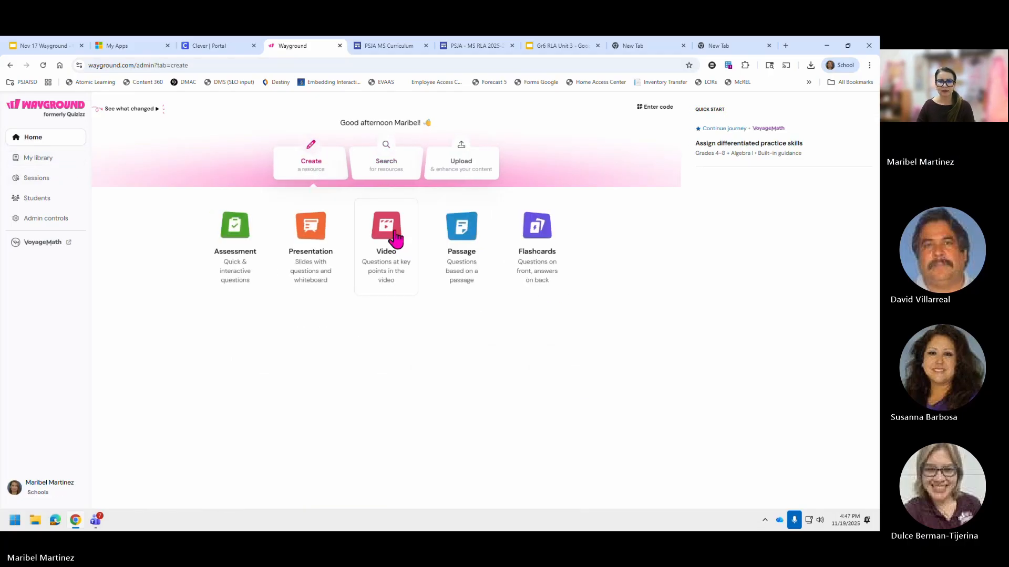
pyautogui.click(394, 230)
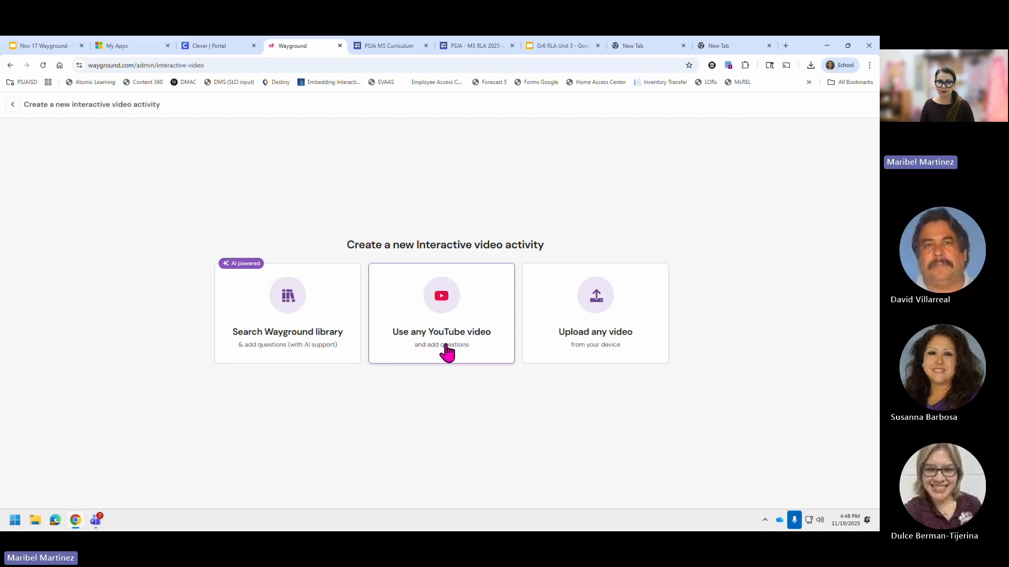
pyautogui.click(292, 329)
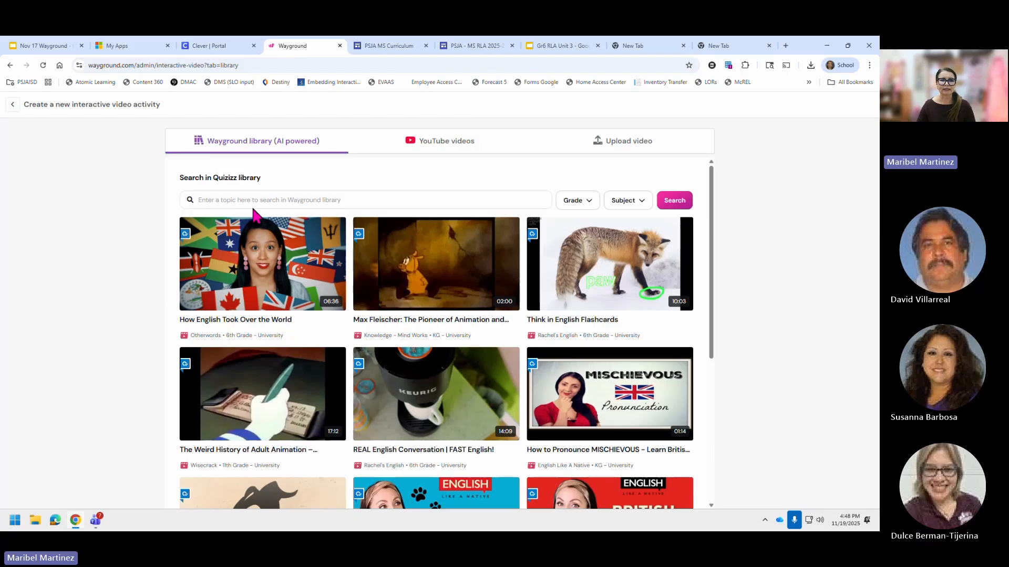
# Search the Wayground video library for "Argument".
pyautogui.click(253, 200)
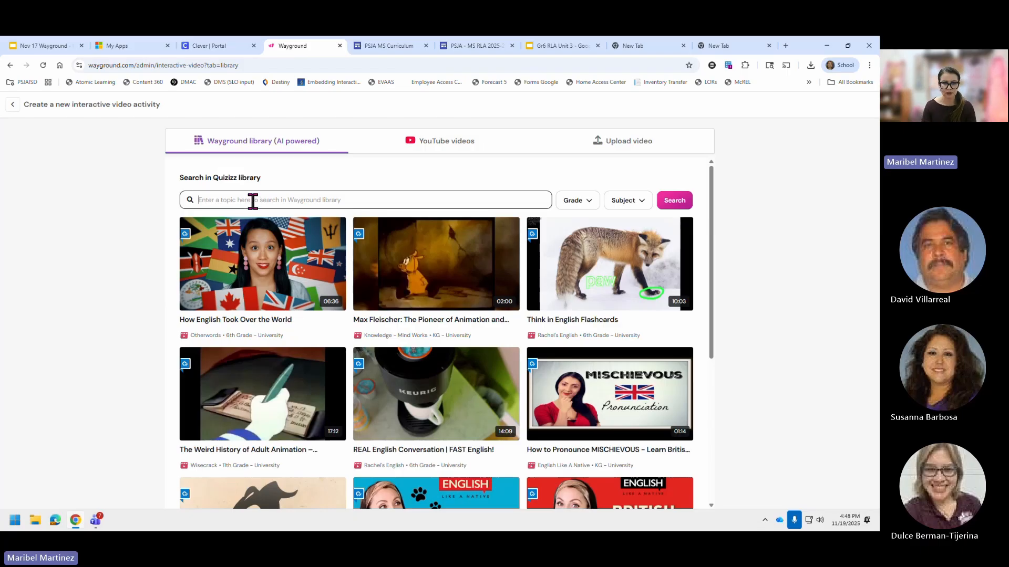
pyautogui.write('Argument')
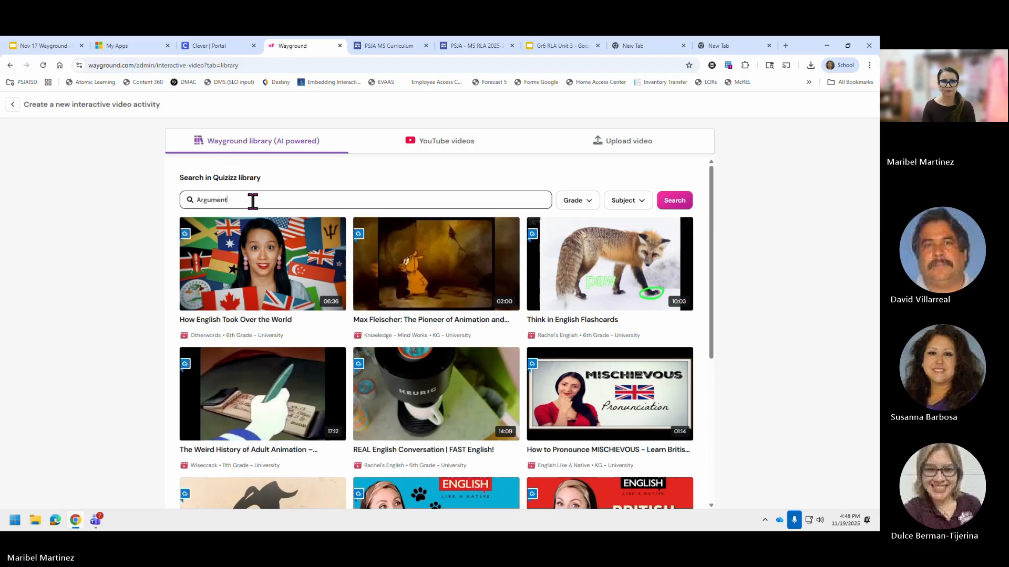
pyautogui.press('Return')
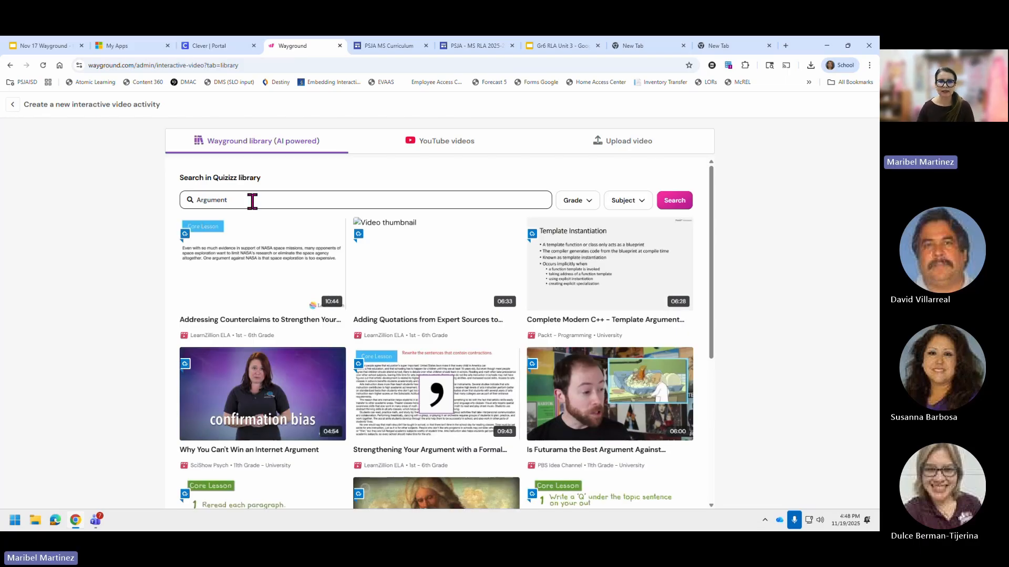
# Refine the Wayground library search to "Argument writing" and browse the matching videos.
pyautogui.scroll(-5, 353, 330)
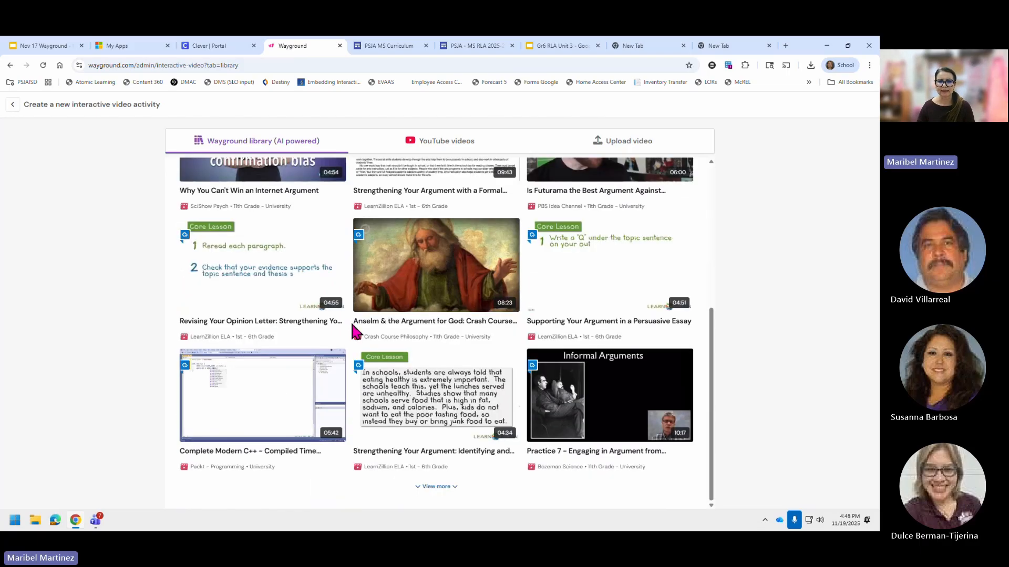
pyautogui.scroll(2, 375, 335)
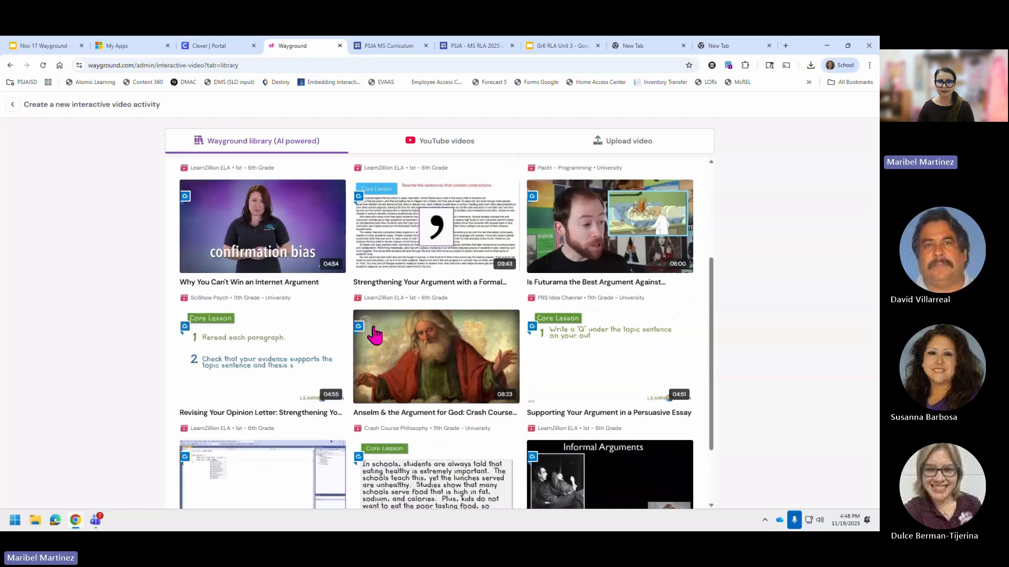
pyautogui.scroll(3, 295, 200)
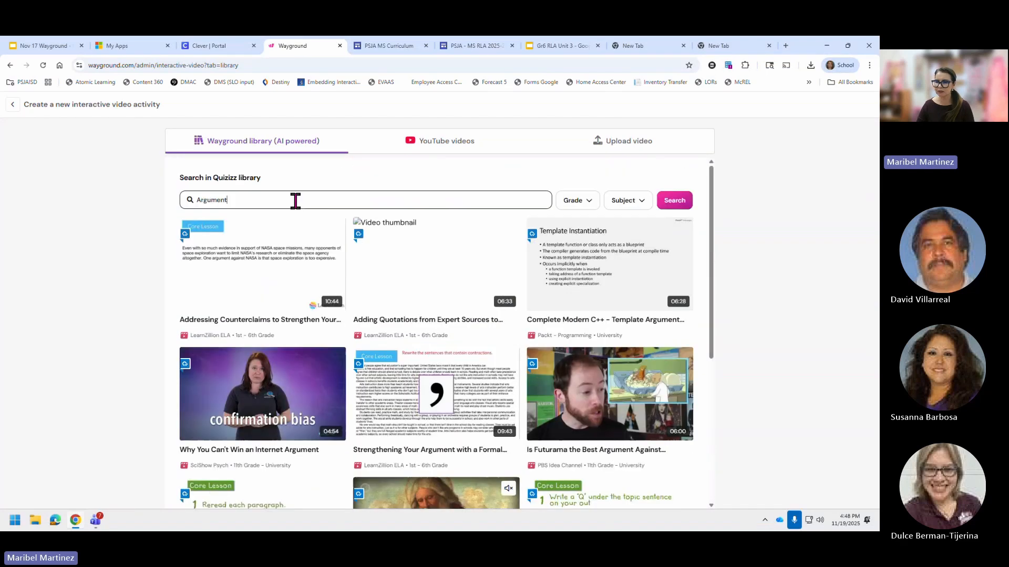
pyautogui.click(295, 201)
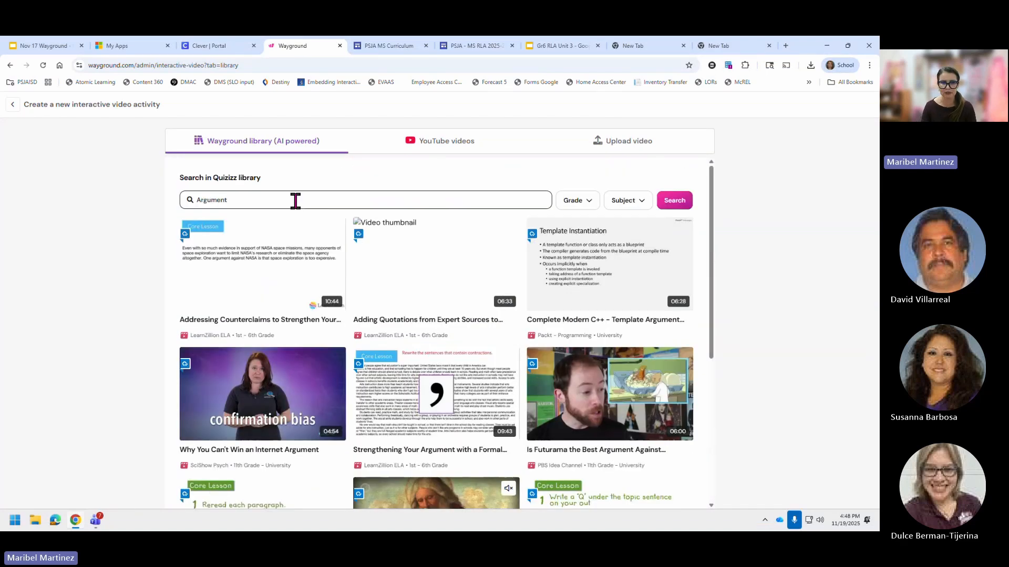
pyautogui.write('writing')
pyautogui.press('Return')
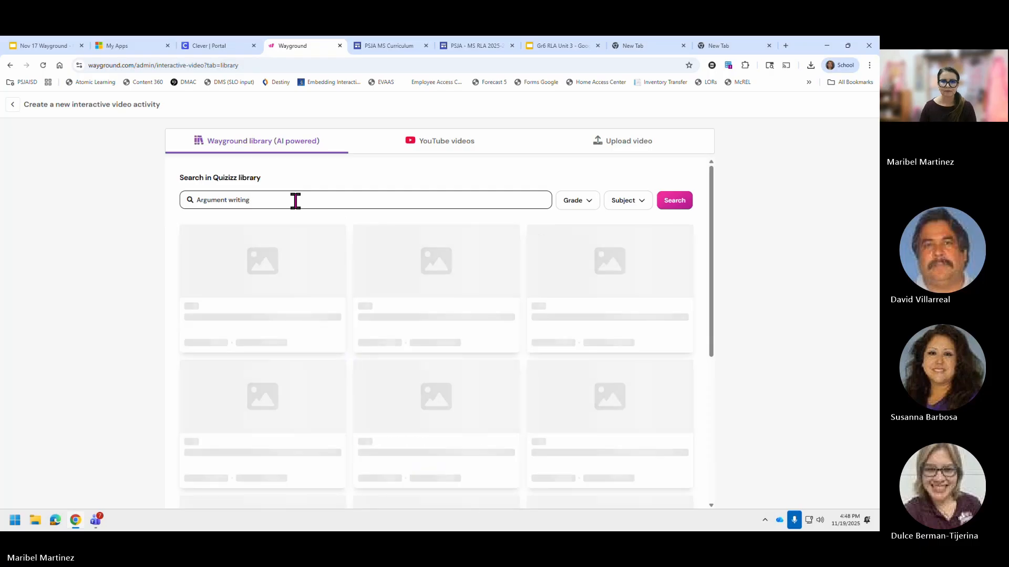
pyautogui.scroll(-4, 394, 286)
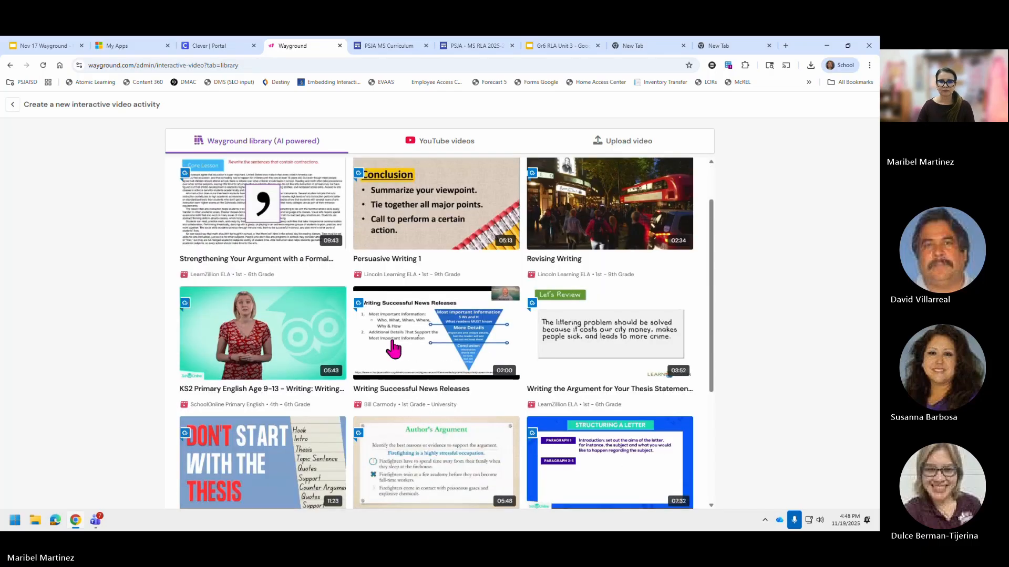
pyautogui.scroll(-1, 394, 349)
pyautogui.scroll(5, 396, 352)
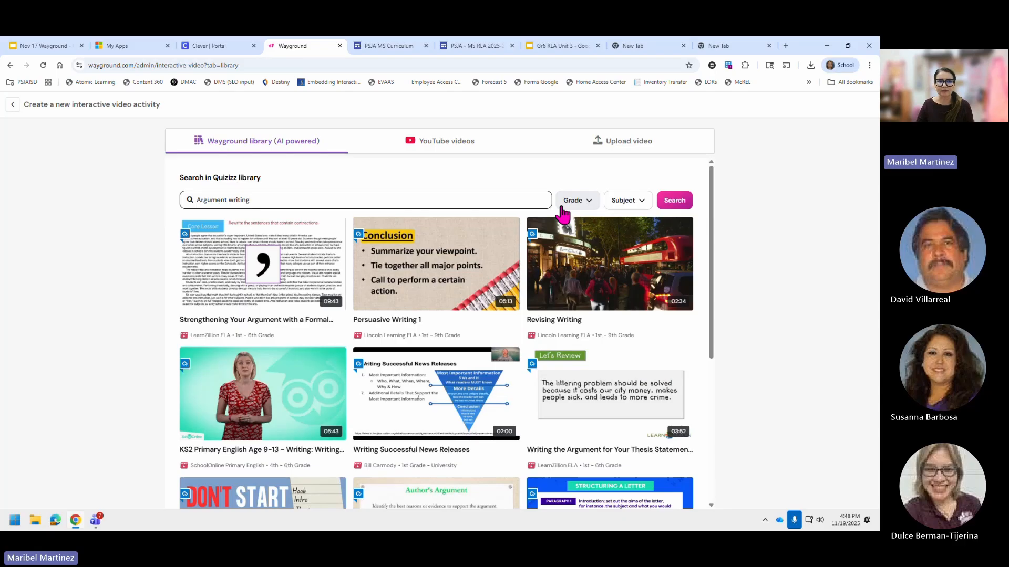
# Search YouTube videos for "argument writing" and proceed with Khan Academy's "What is an argument?" video untrimmed.
pyautogui.click(455, 153)
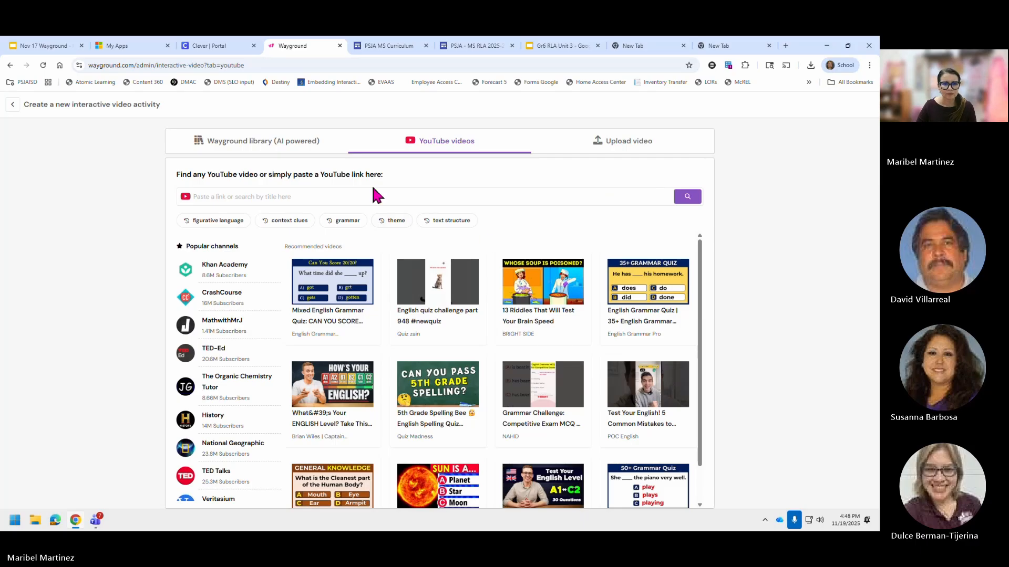
pyautogui.click(355, 195)
pyautogui.write('ar')
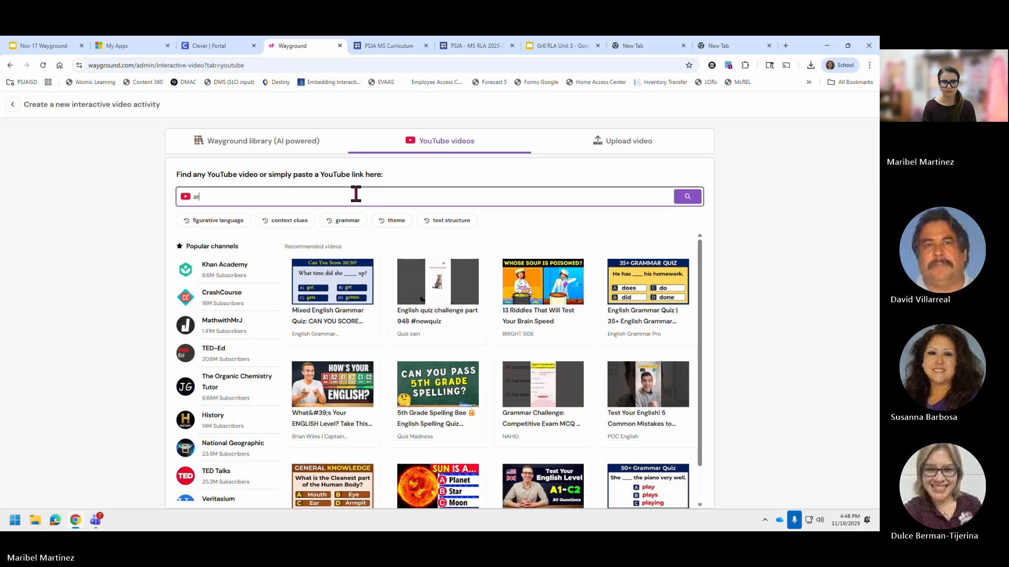
pyautogui.write('gument')
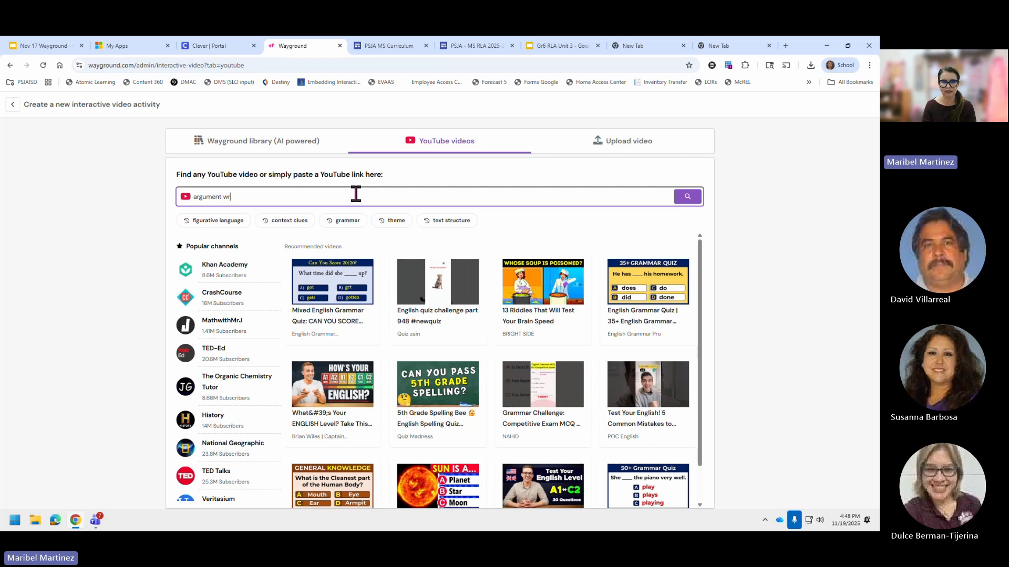
pyautogui.write('writing')
pyautogui.press('Return')
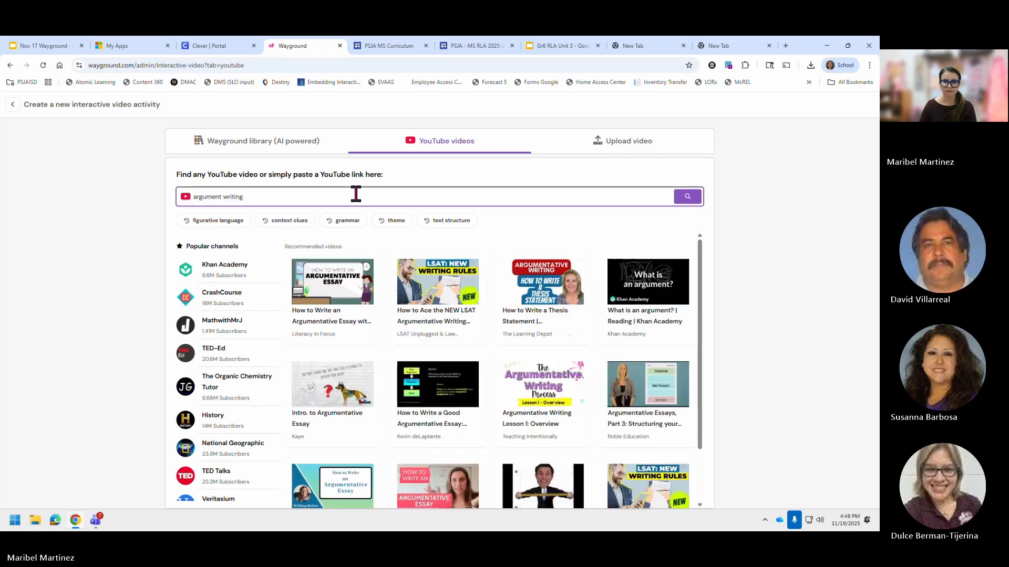
pyautogui.click(648, 310)
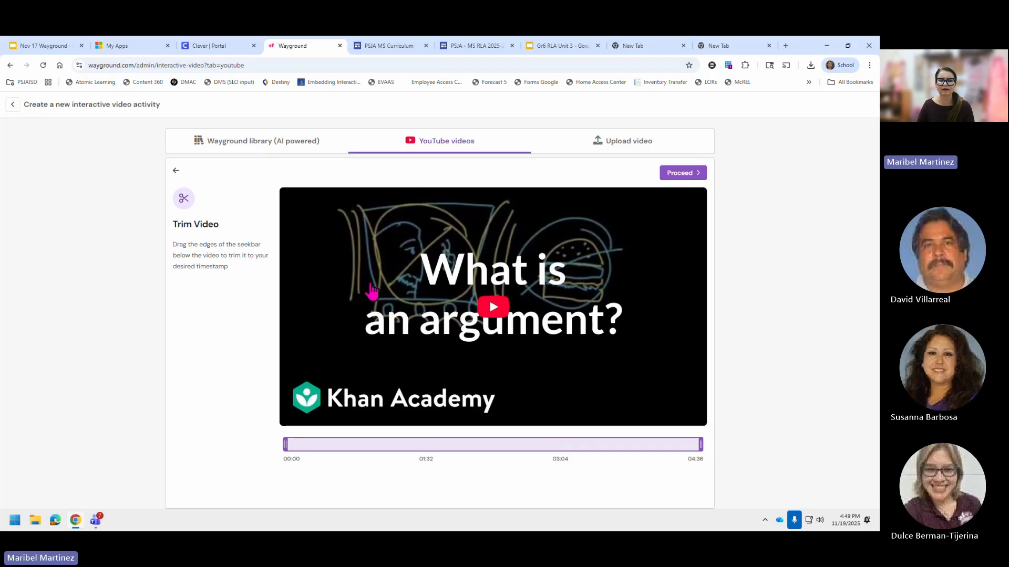
pyautogui.click(681, 174)
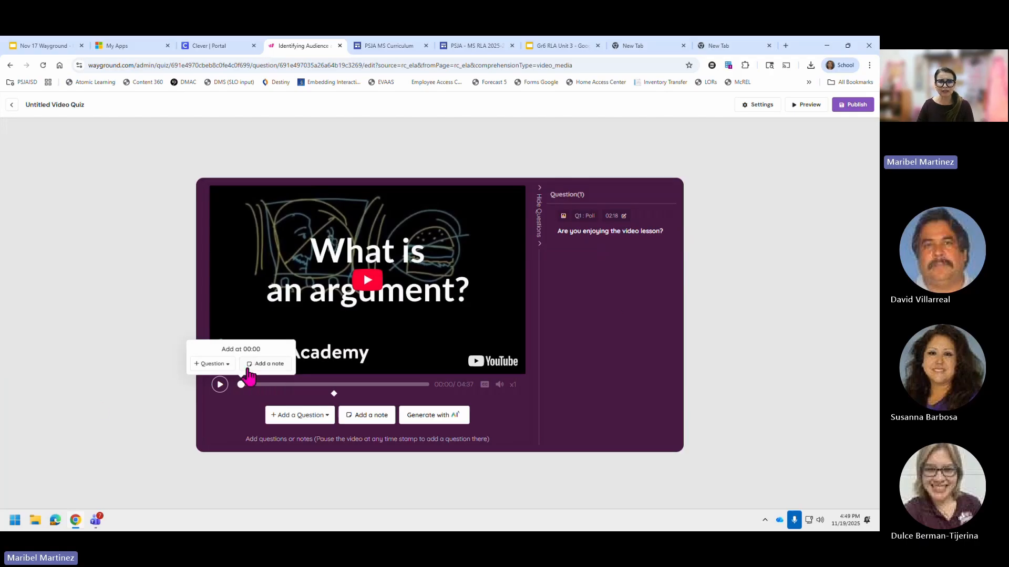
# Try adding a note at 00:00 reading "Students watch the video and answer the questions", and close it without saving.
pyautogui.click(378, 418)
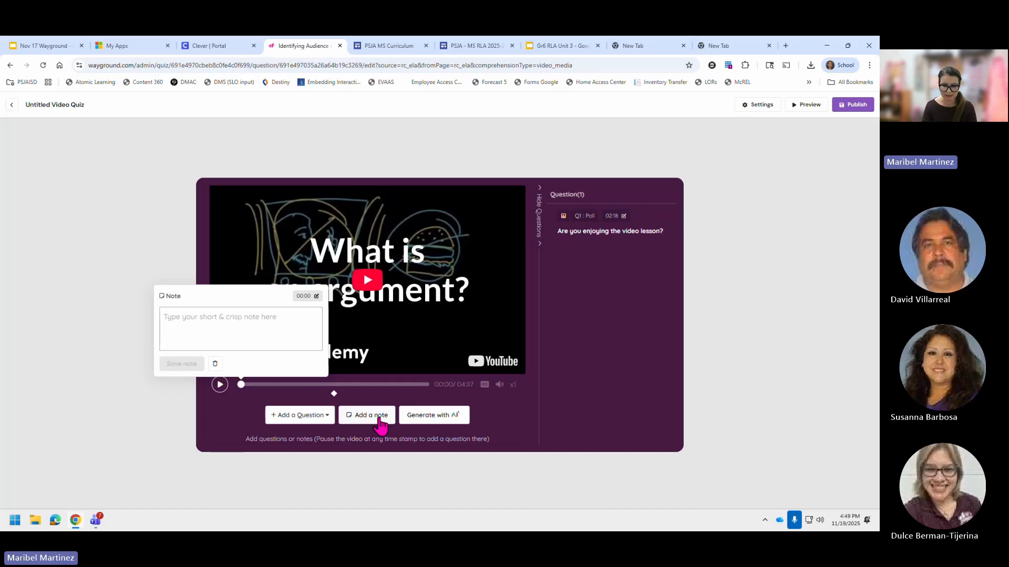
pyautogui.write('st')
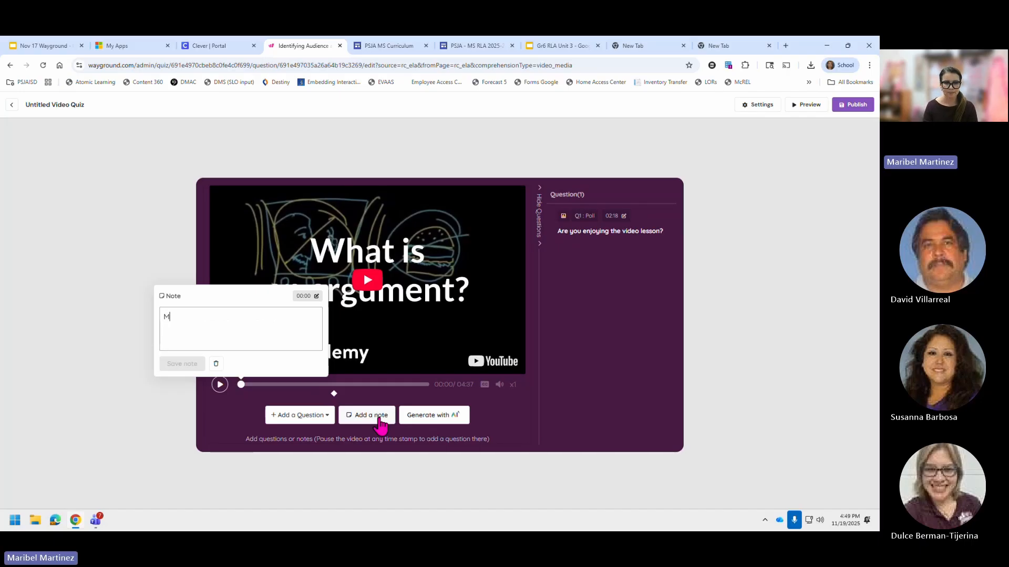
pyautogui.press('BackSpace')
pyautogui.press('BackSpace')
pyautogui.write('Students')
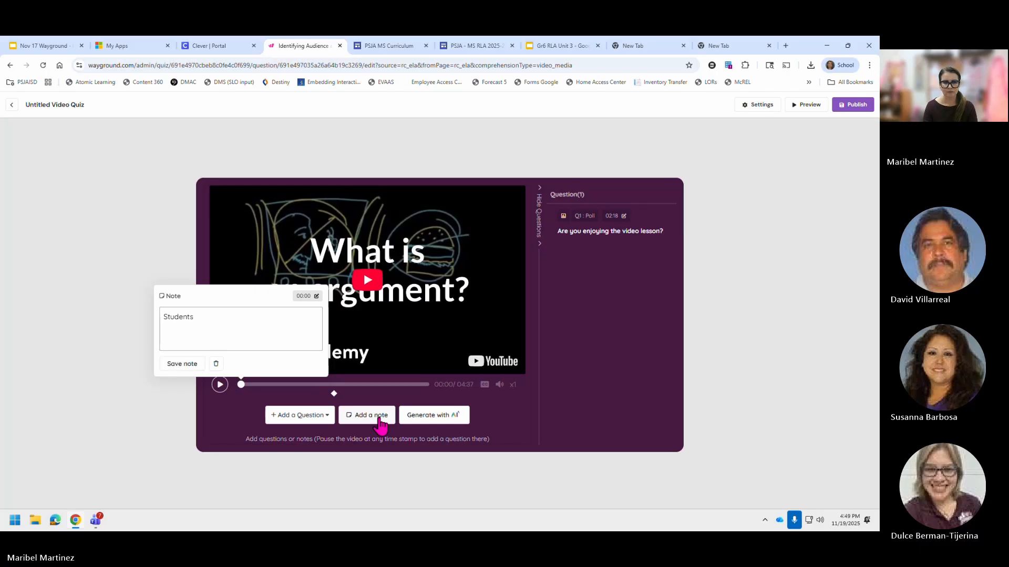
pyautogui.write(' watch th')
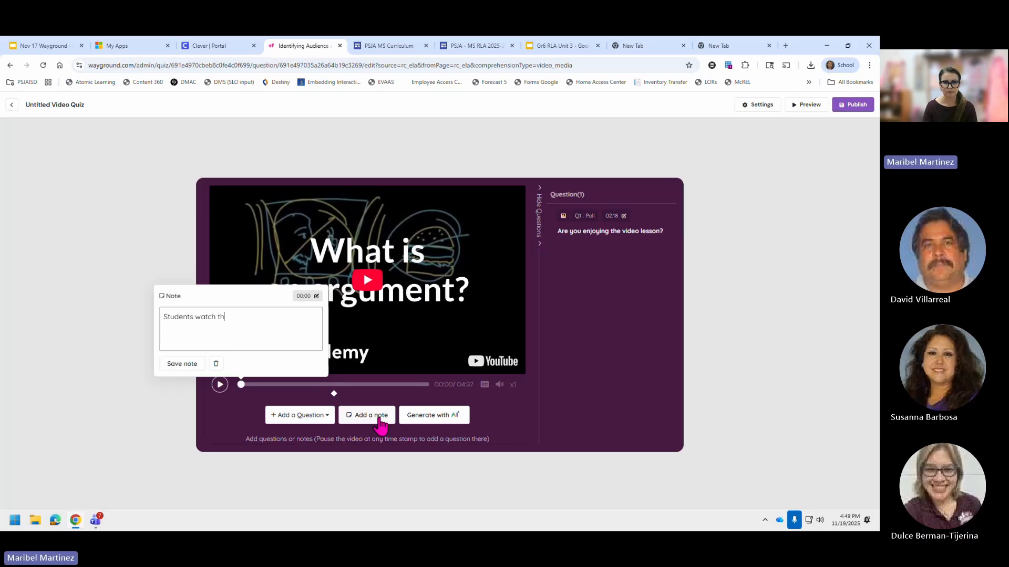
pyautogui.write('e video and ')
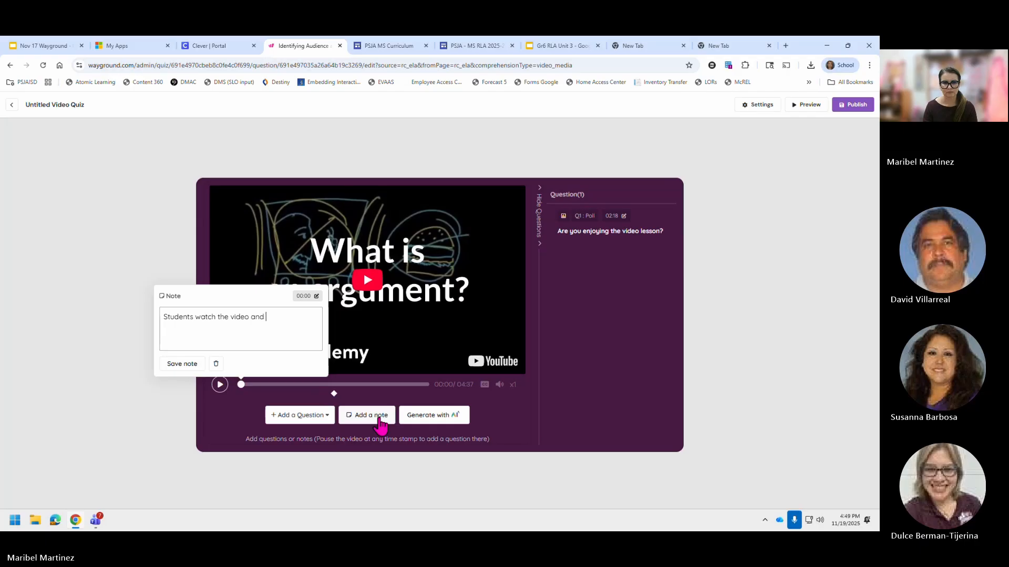
pyautogui.write('answer the questions')
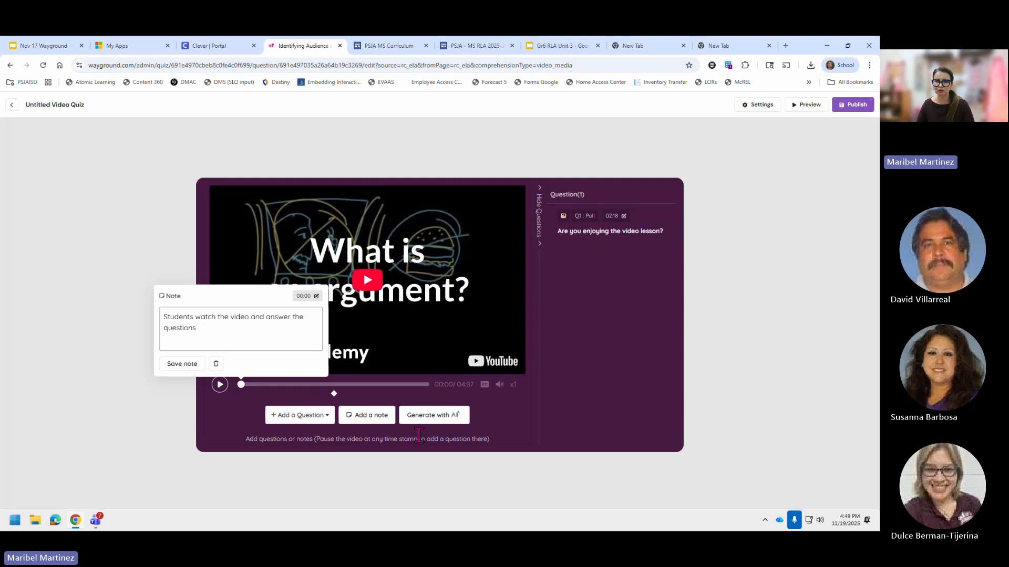
pyautogui.click(508, 391)
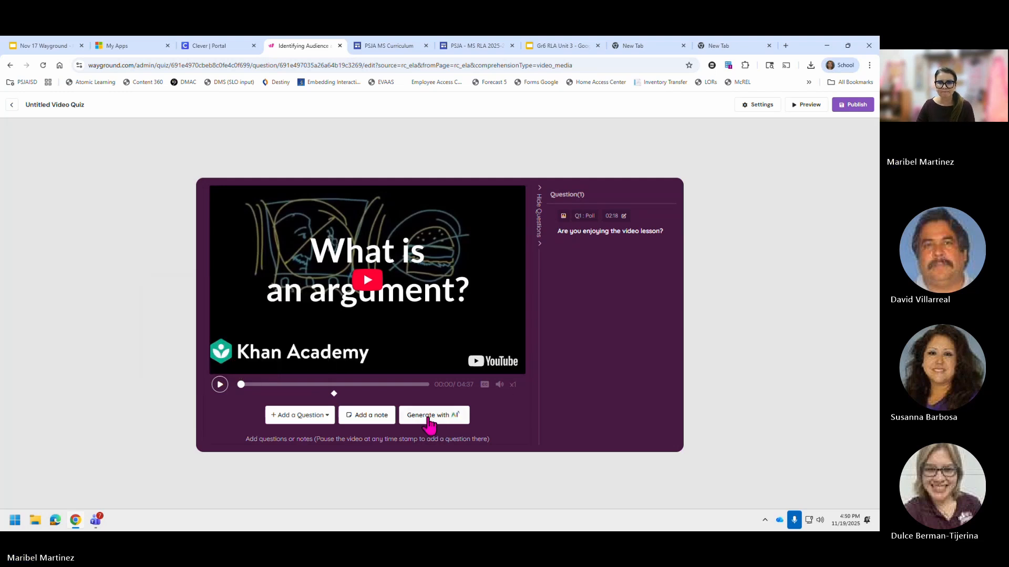
# Generate questions for the "What is an argument?" video with AI.
pyautogui.click(430, 416)
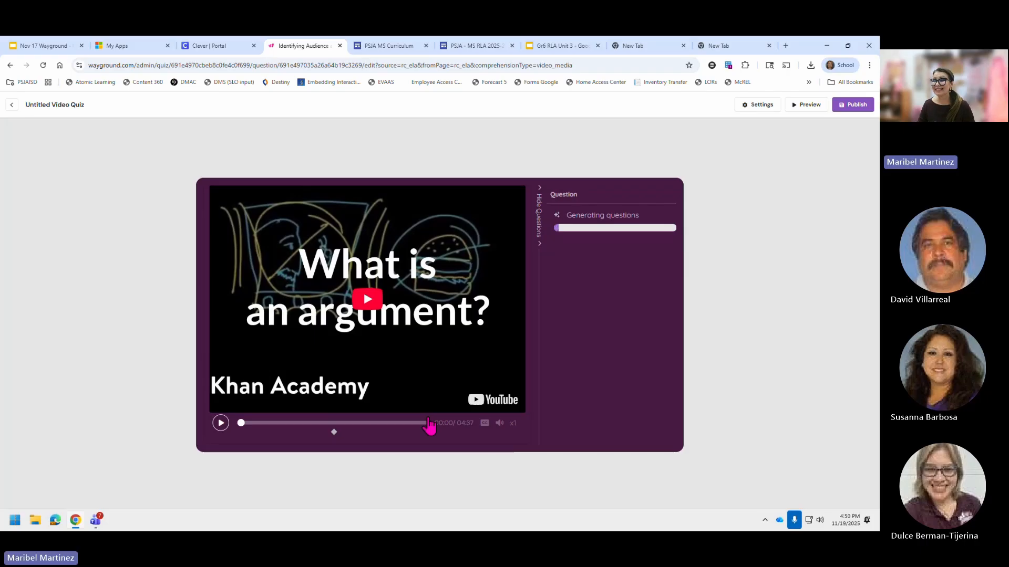